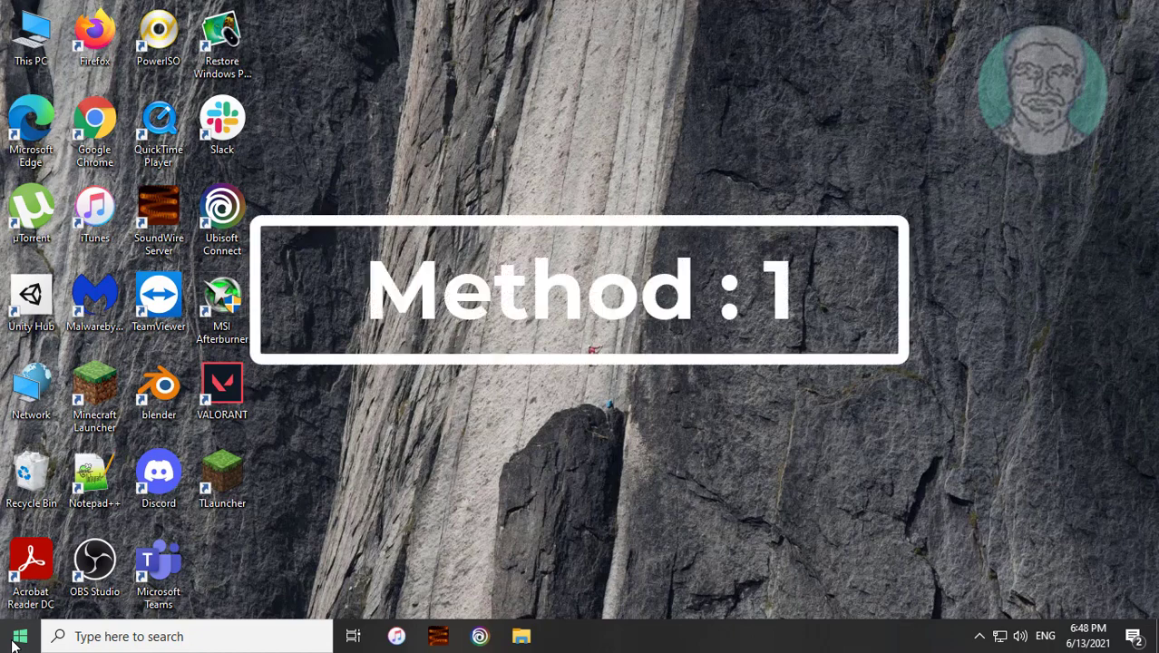
Open the Run dialog from the Win+X menu and enter %localappdata%
{"action": "right_click", "coordinate": [18, 642]}
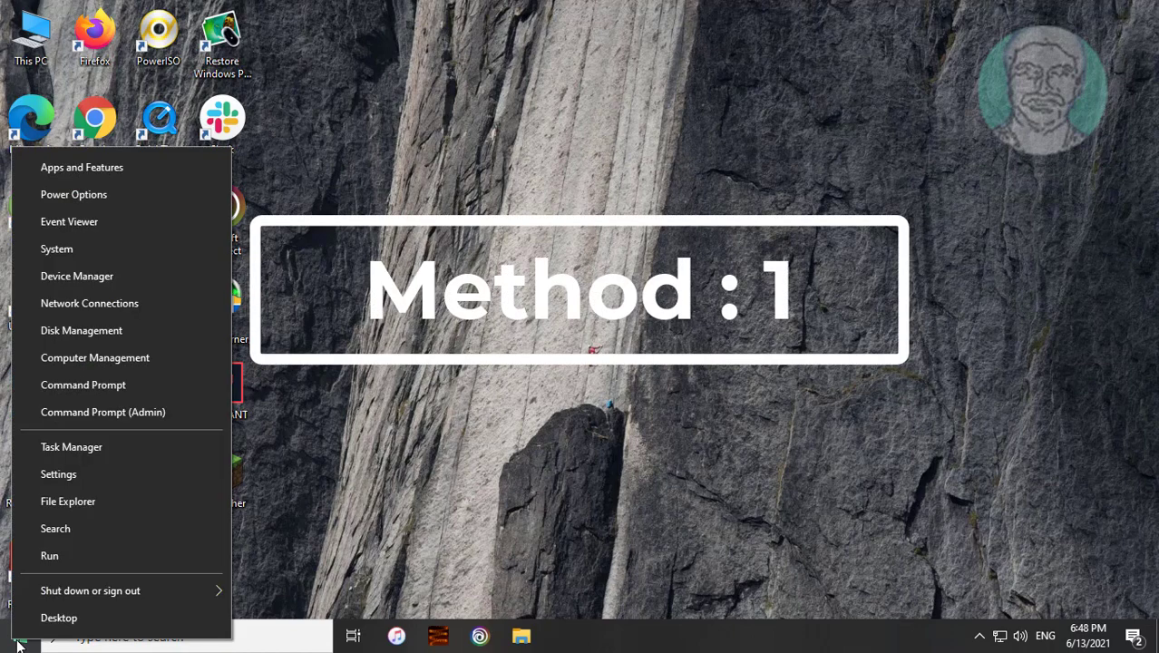
{"action": "left_click", "coordinate": [31, 557]}
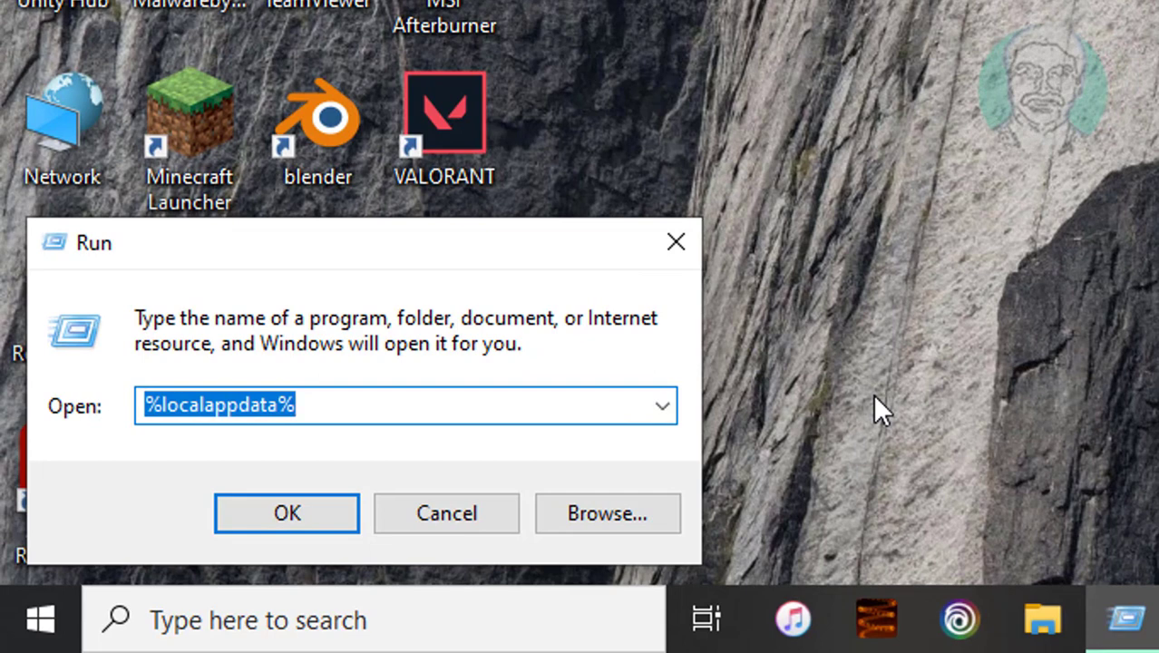
{"action": "type", "text": "%"}
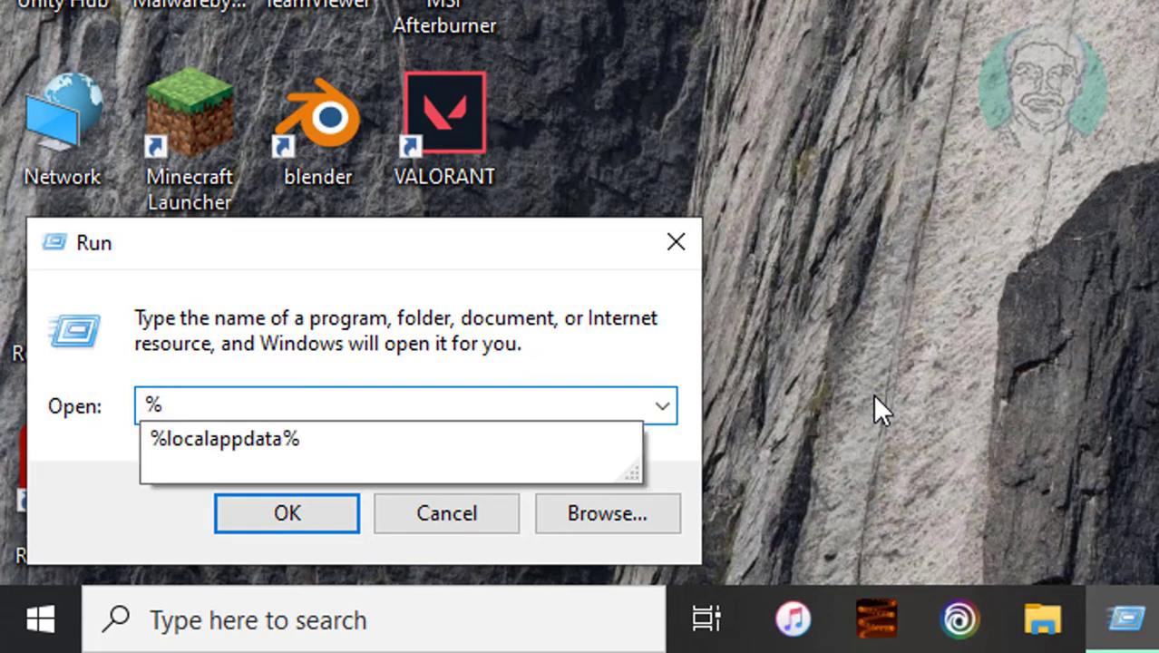
{"action": "type", "text": "localap"}
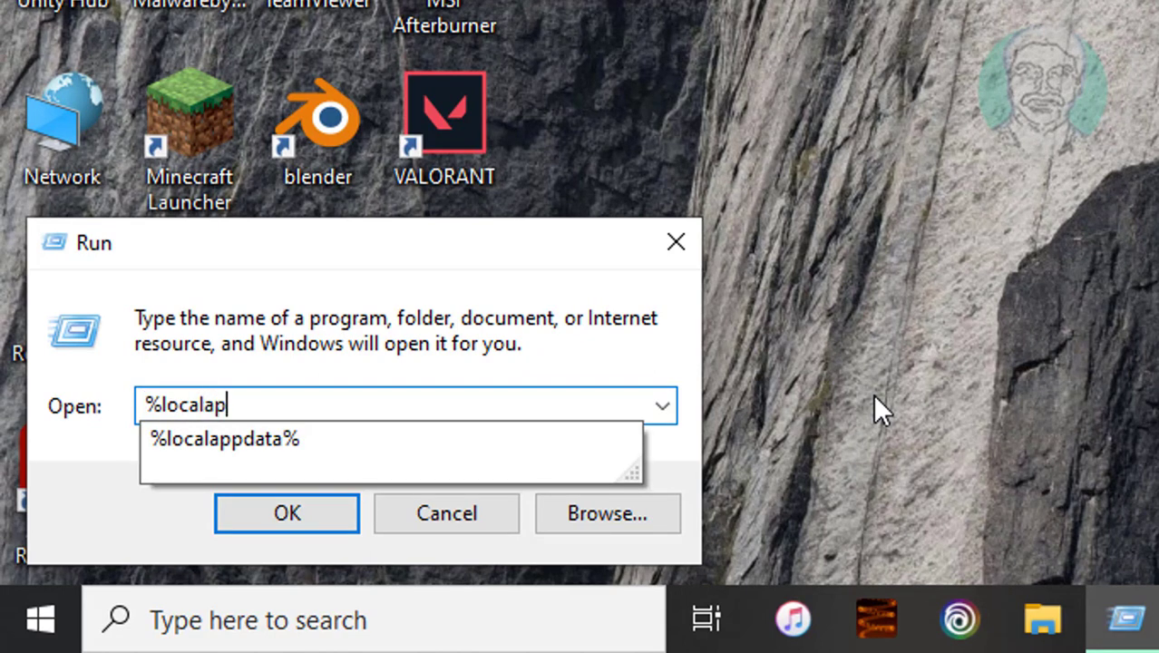
{"action": "type", "text": "p"}
{"action": "type", "text": "data"}
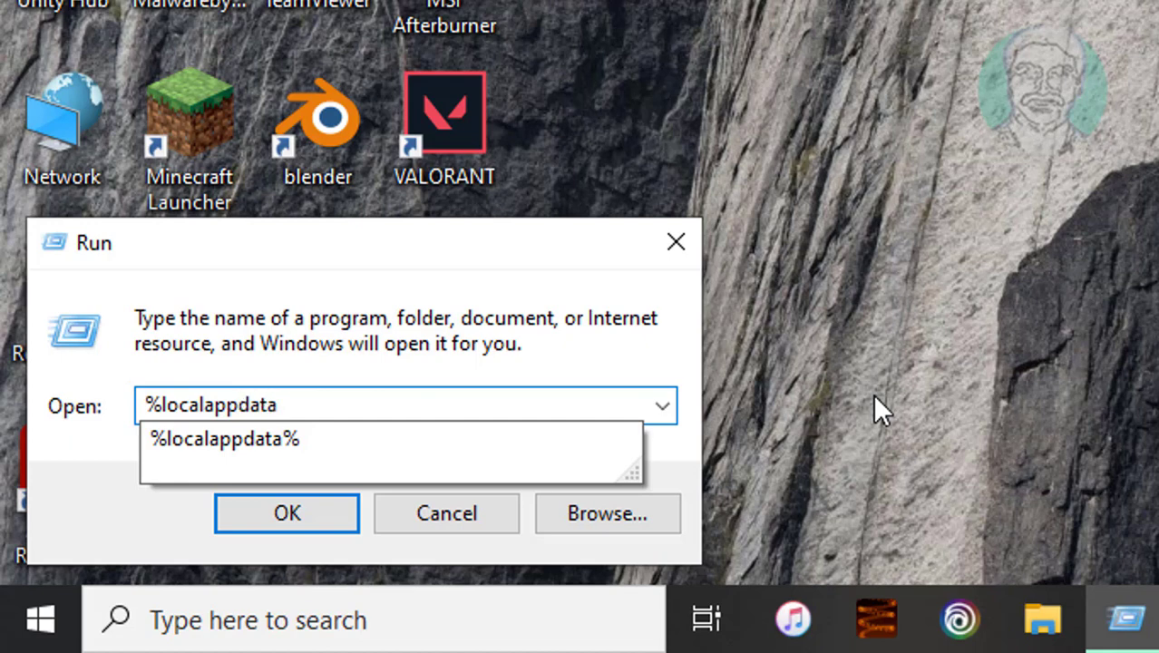
{"action": "type", "text": "%"}
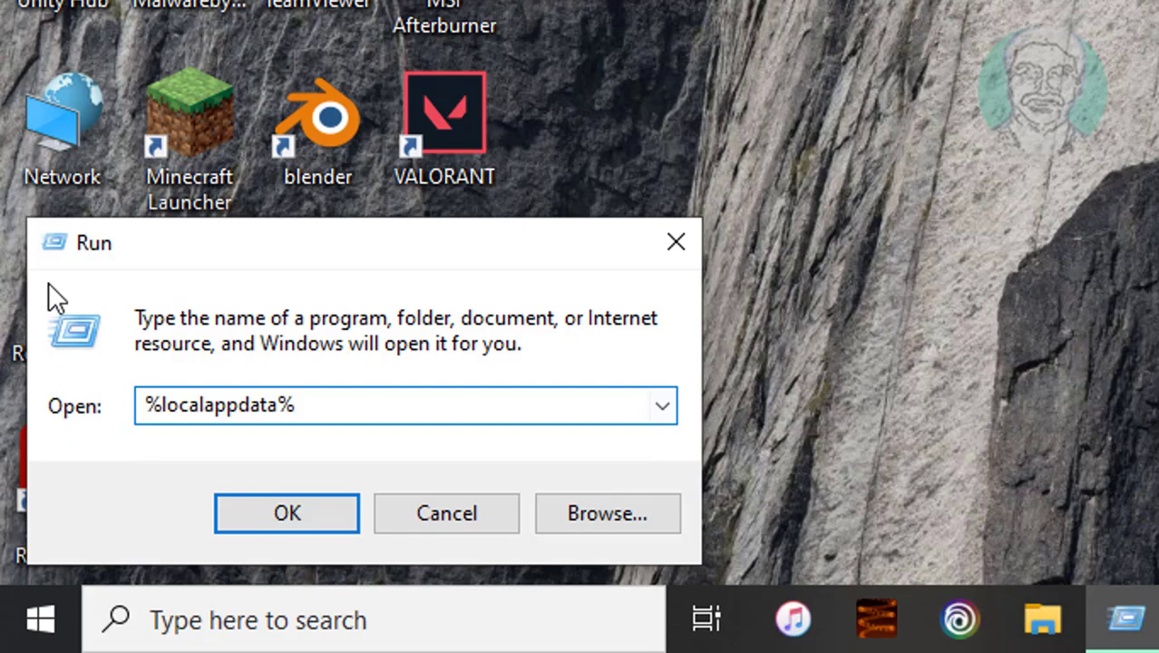
Open the Local app data folder and turn on hidden items in File Explorer
{"action": "left_click", "coordinate": [262, 514]}
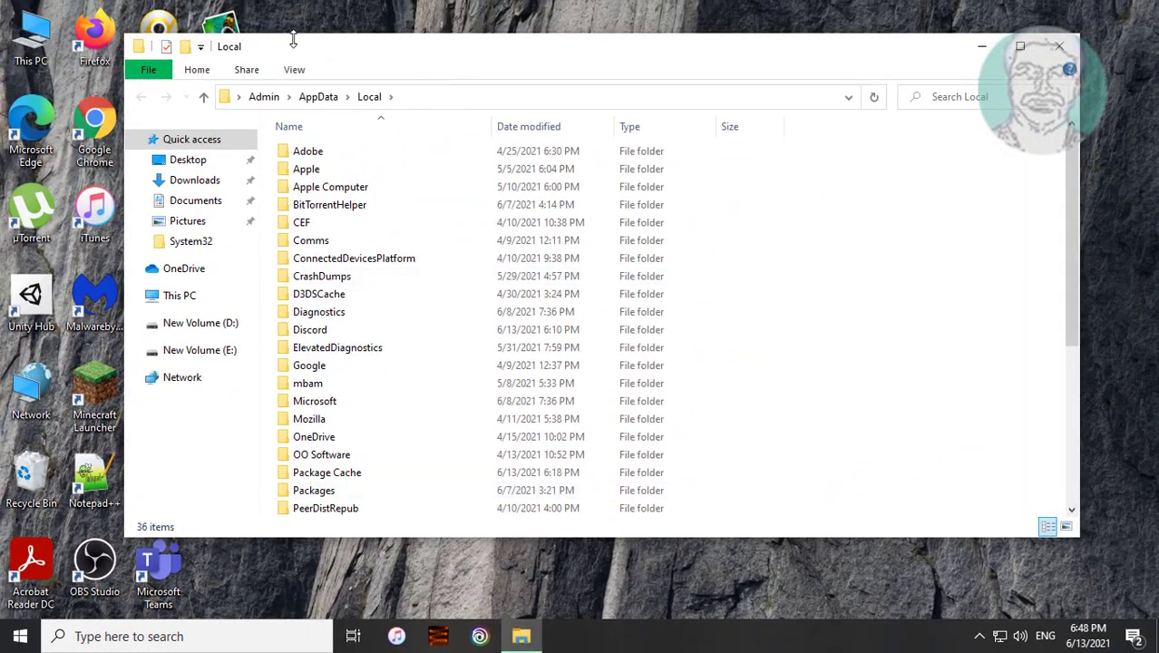
{"action": "left_click", "coordinate": [294, 71]}
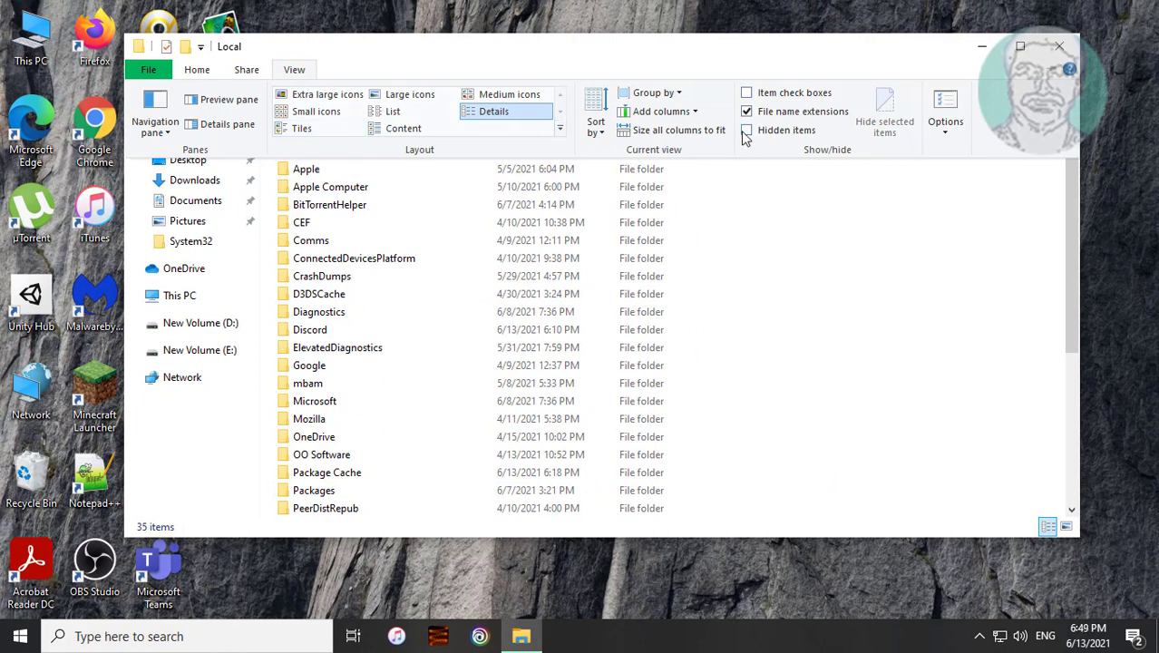
{"action": "left_click", "coordinate": [746, 131]}
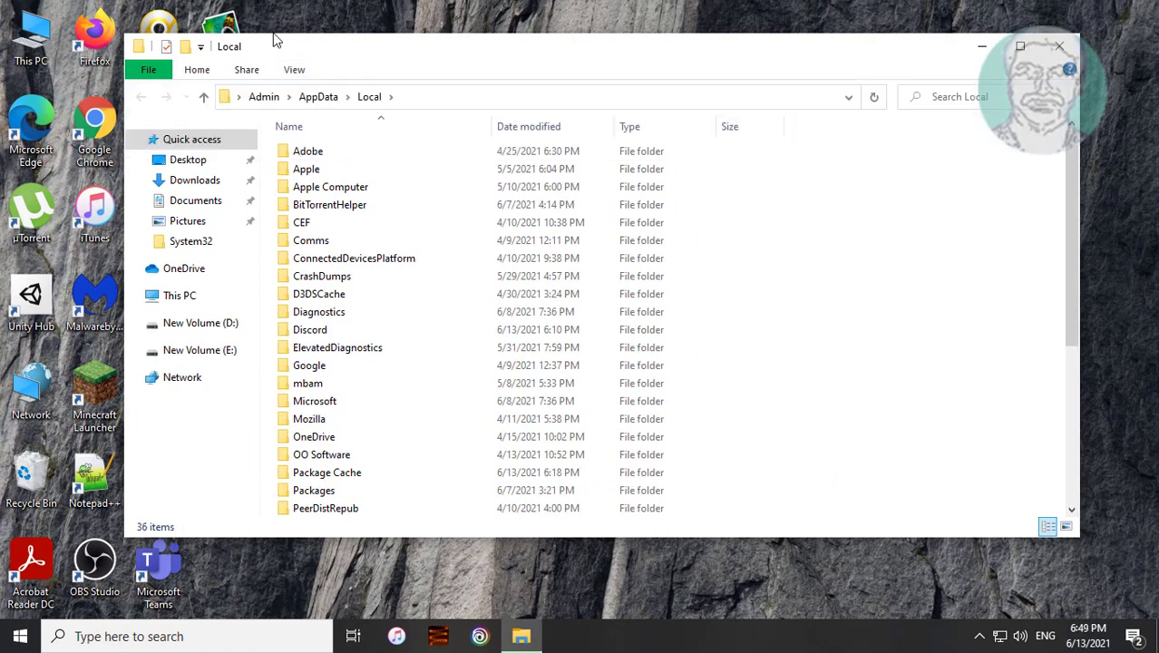
{"action": "mouse_move", "coordinate": [353, 258]}
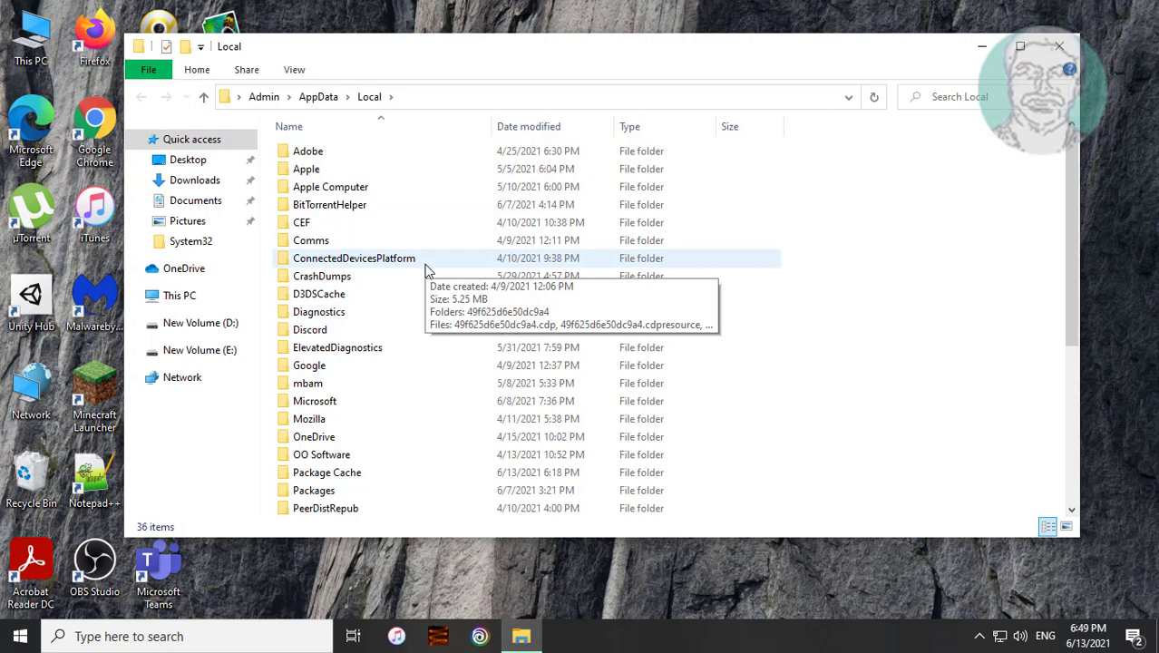
Navigate into Programs > Python > Python39
{"action": "scroll", "coordinate": [418, 290], "scroll_direction": "down", "scroll_amount": 4}
{"action": "scroll", "coordinate": [406, 315], "scroll_direction": "down", "scroll_amount": 1}
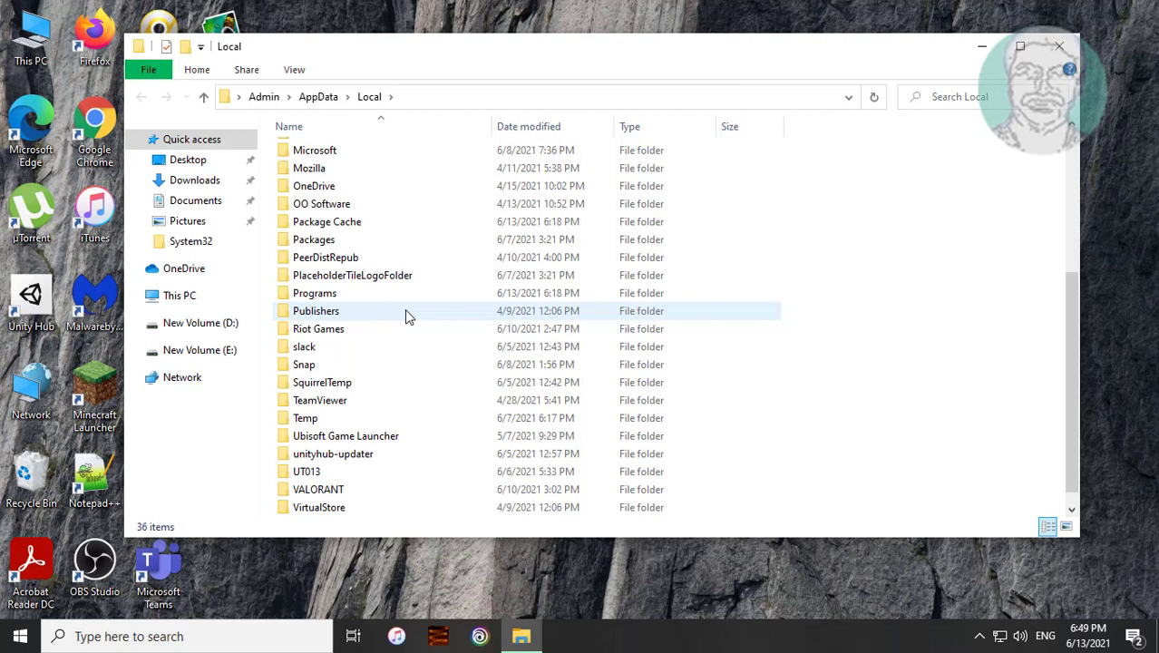
{"action": "left_click", "coordinate": [385, 298]}
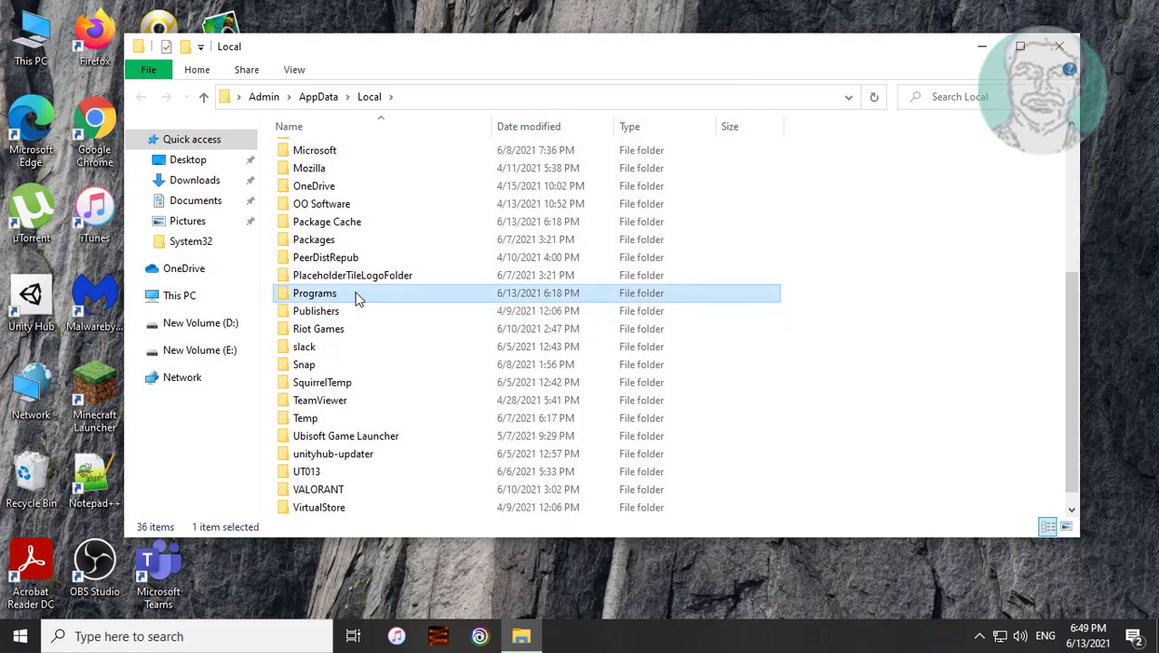
{"action": "double_click", "coordinate": [356, 299]}
{"action": "left_click", "coordinate": [332, 178]}
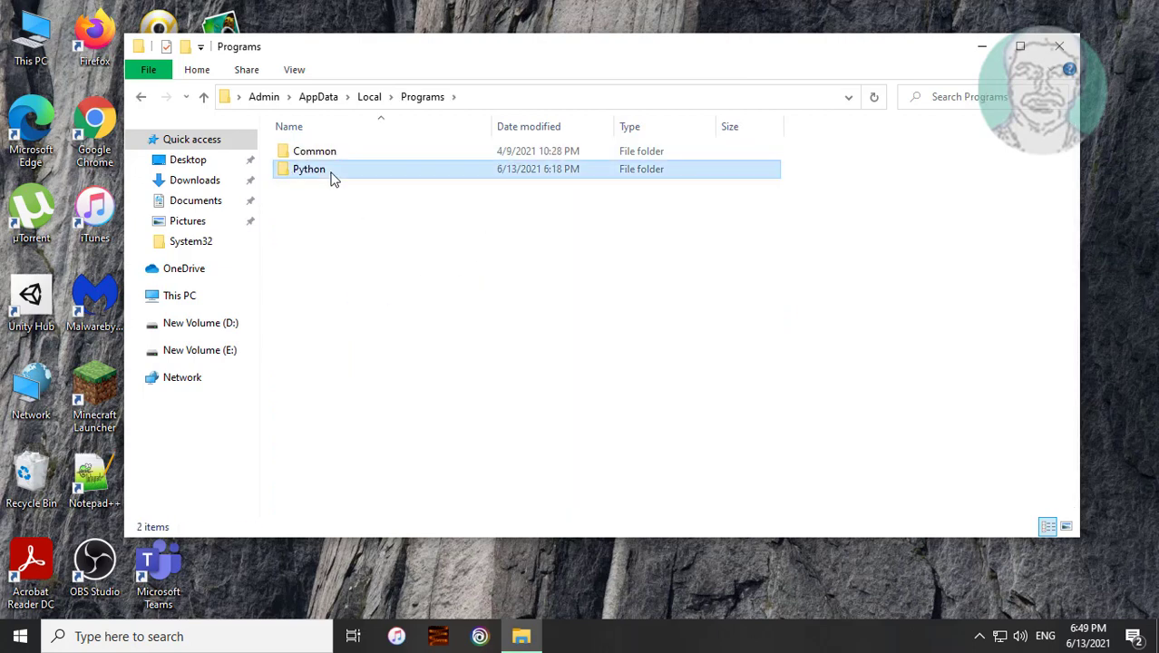
{"action": "double_click", "coordinate": [332, 178]}
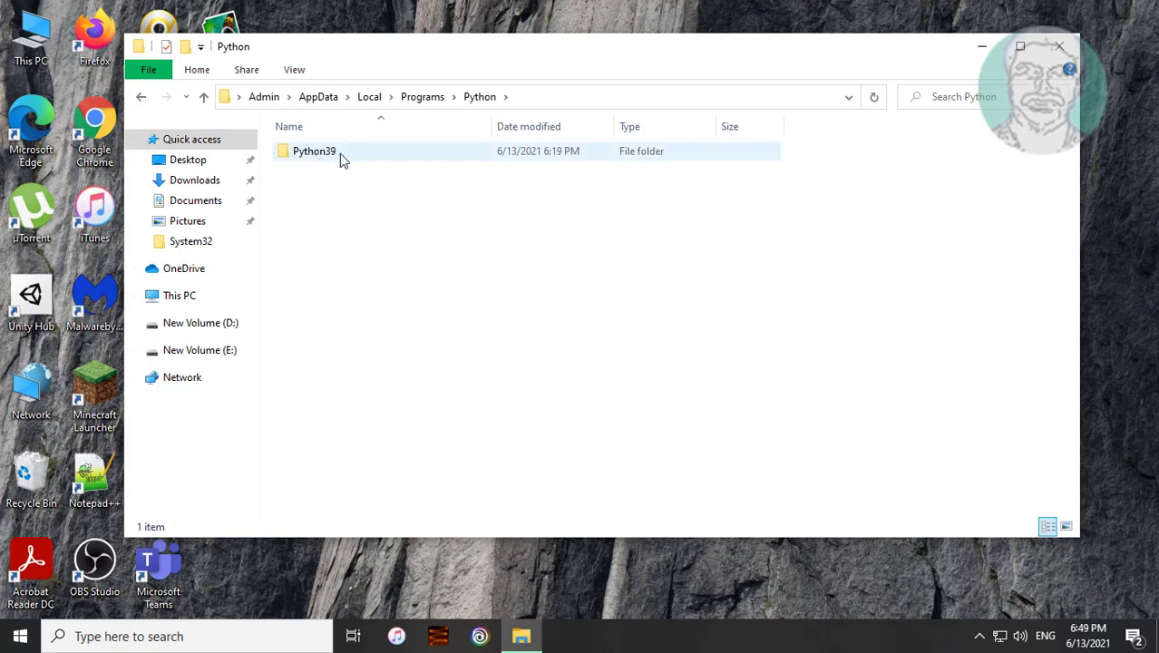
{"action": "double_click", "coordinate": [350, 148]}
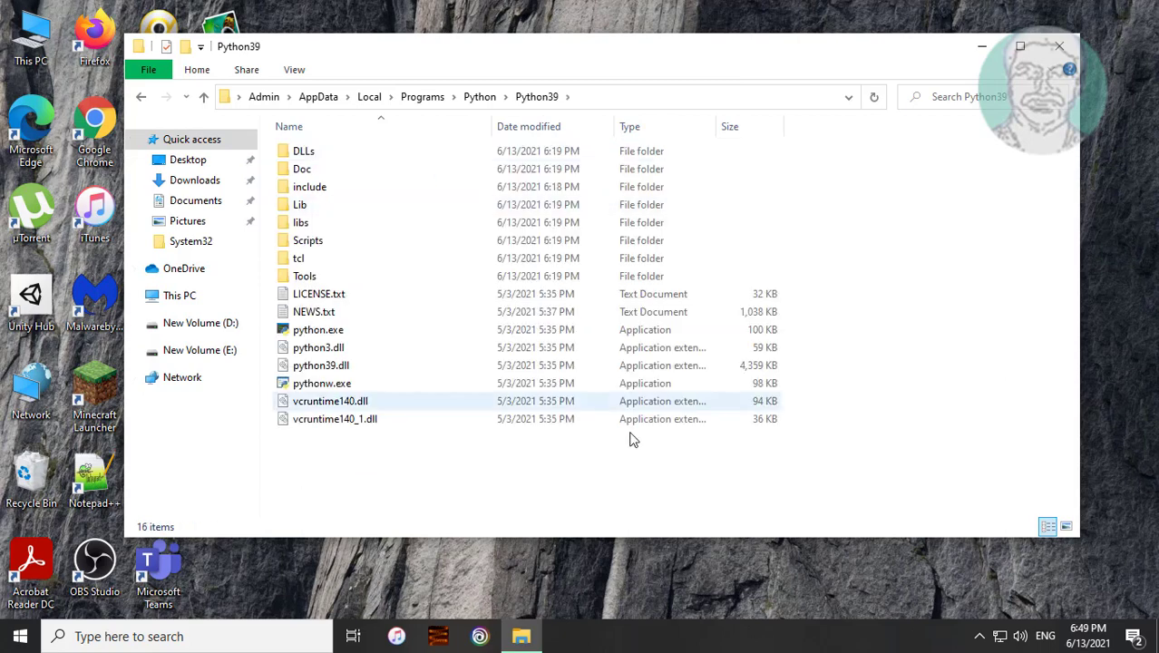
Copy the Python39 folder's full path from the address bar
{"action": "left_click", "coordinate": [636, 102]}
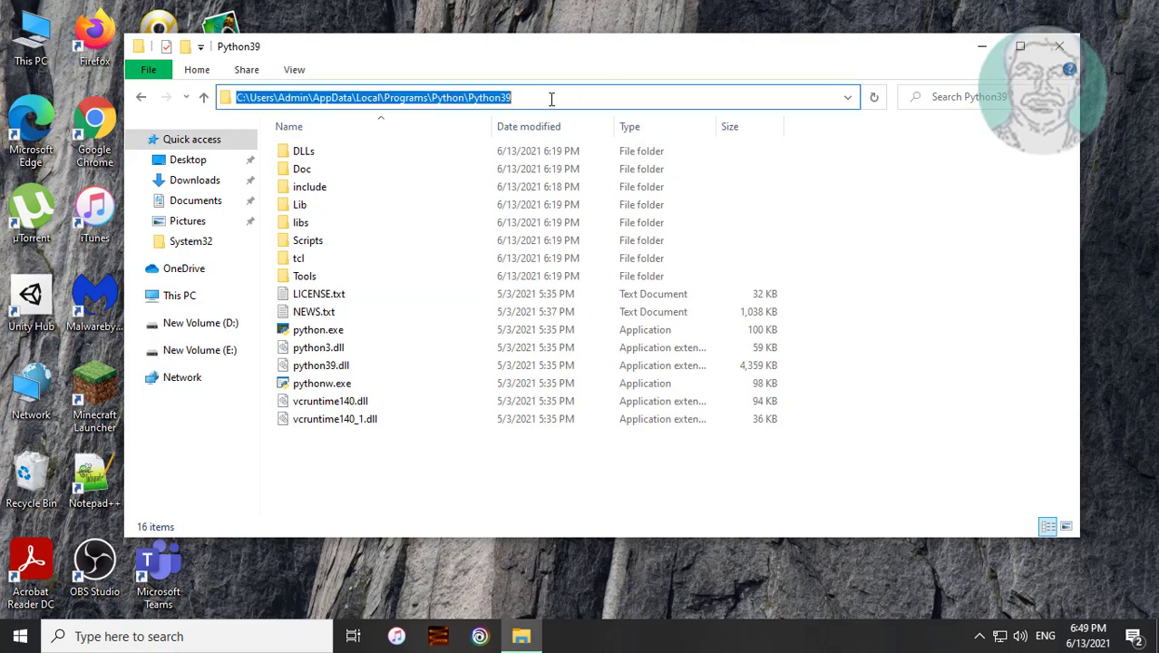
{"action": "right_click", "coordinate": [448, 96]}
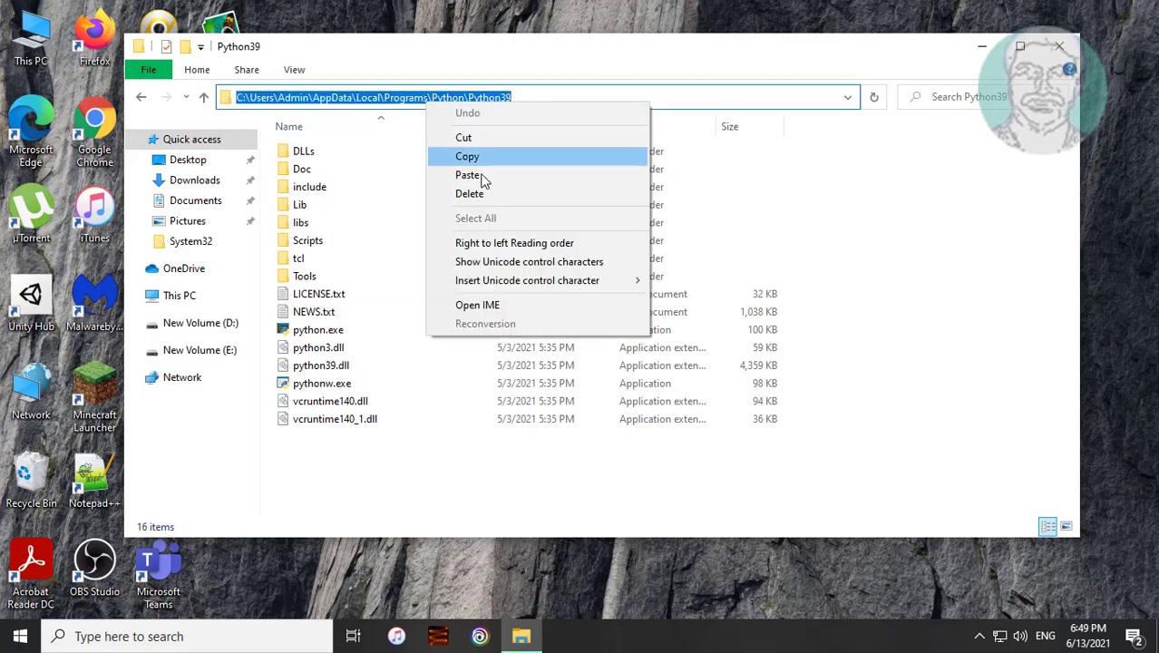
{"action": "left_click", "coordinate": [483, 159]}
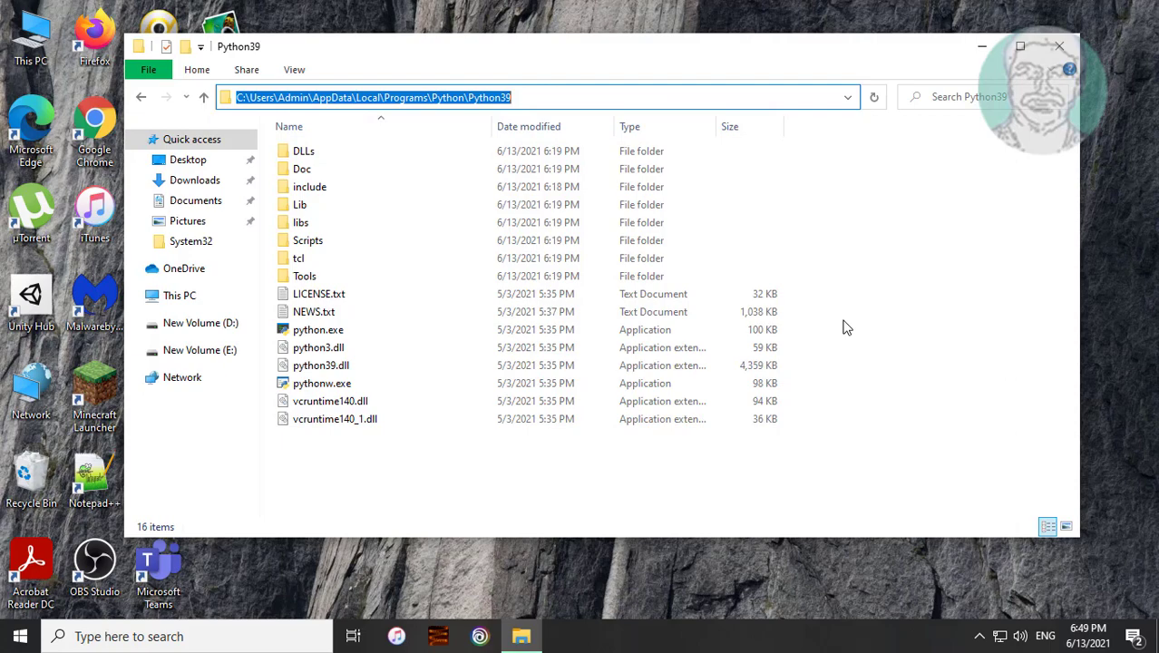
Open Advanced system settings from This PC's Properties
{"action": "left_click", "coordinate": [463, 502]}
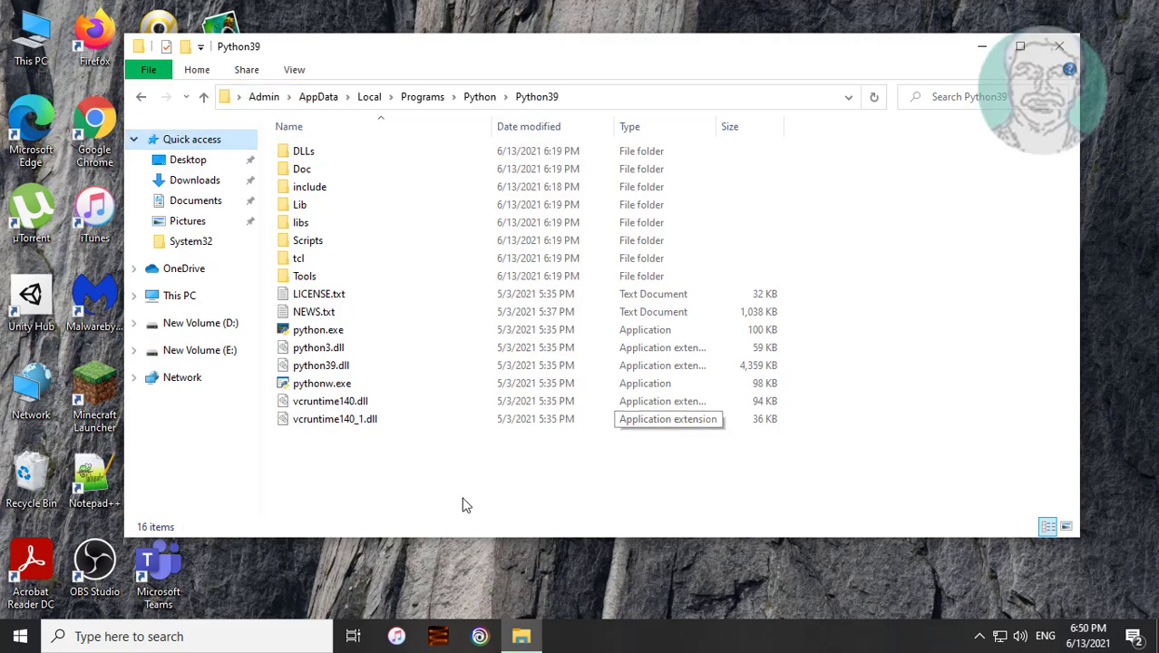
{"action": "right_click", "coordinate": [184, 303]}
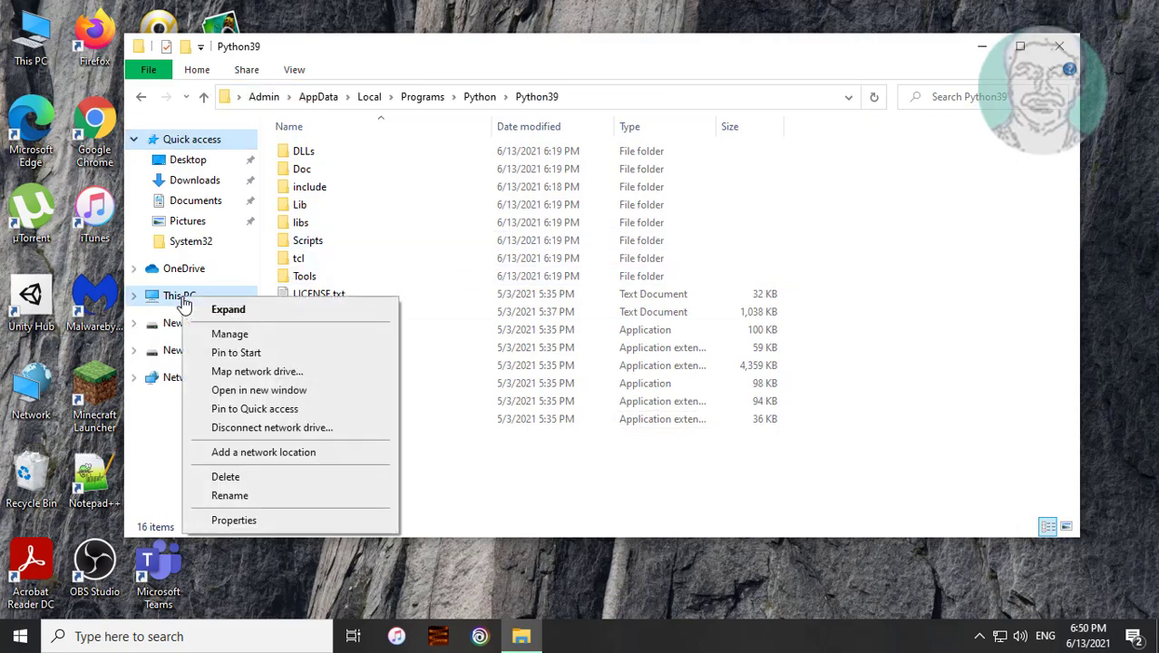
{"action": "left_click", "coordinate": [283, 526]}
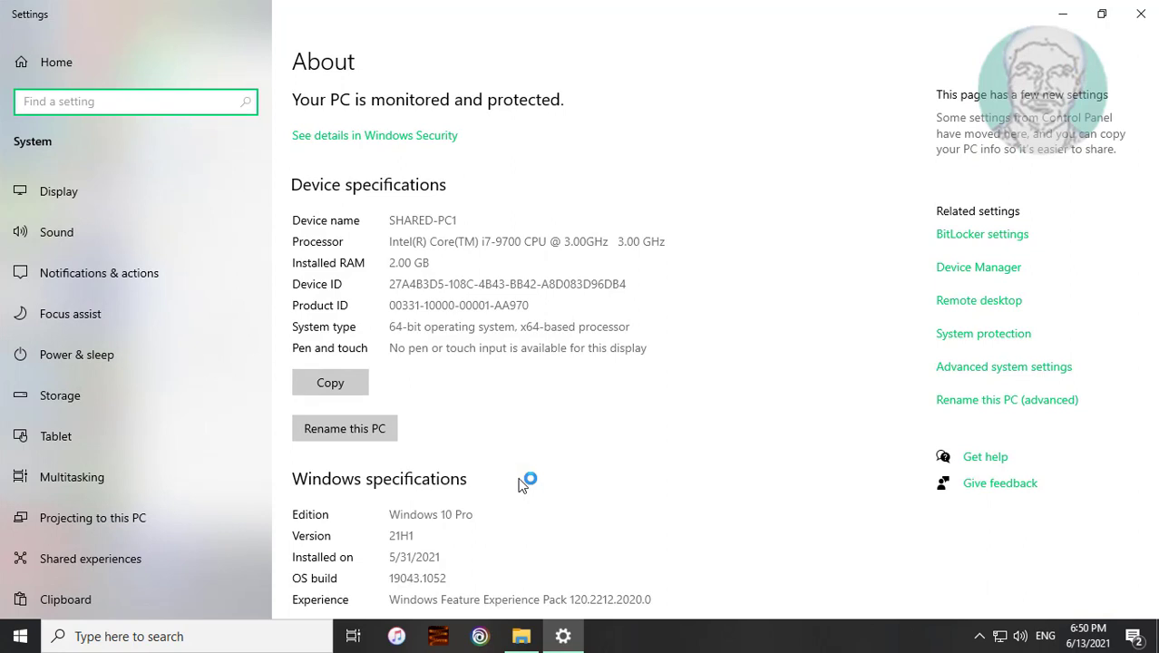
{"action": "left_click", "coordinate": [1007, 371]}
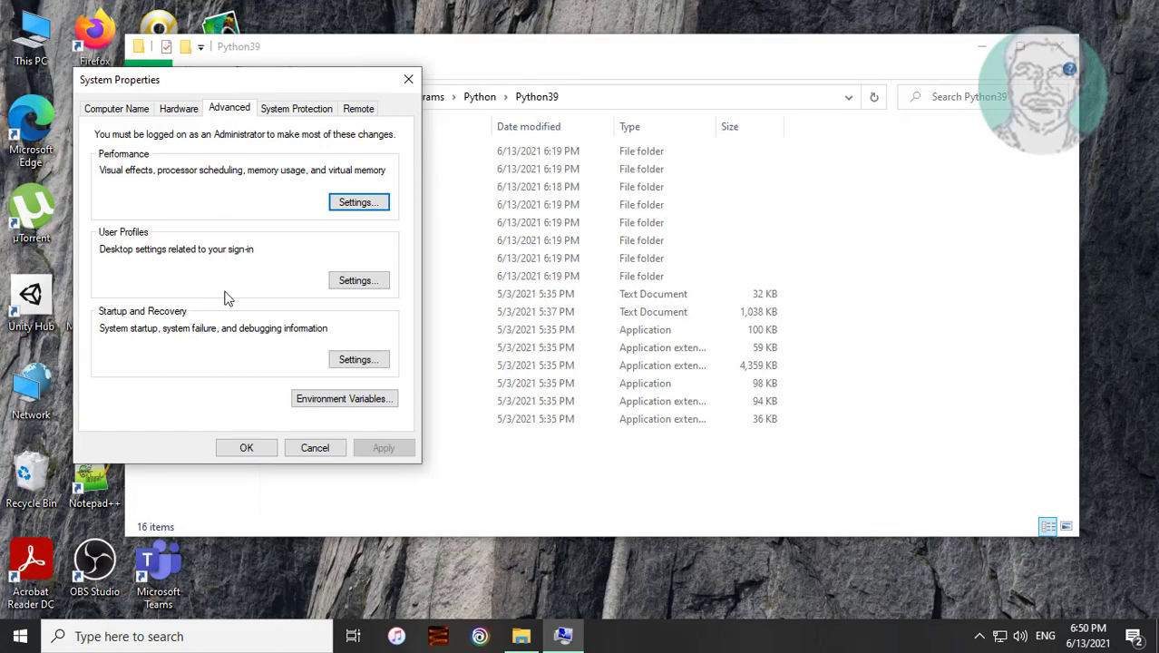
Open Environment Variables and start editing the system Path variable
{"action": "left_click", "coordinate": [362, 408]}
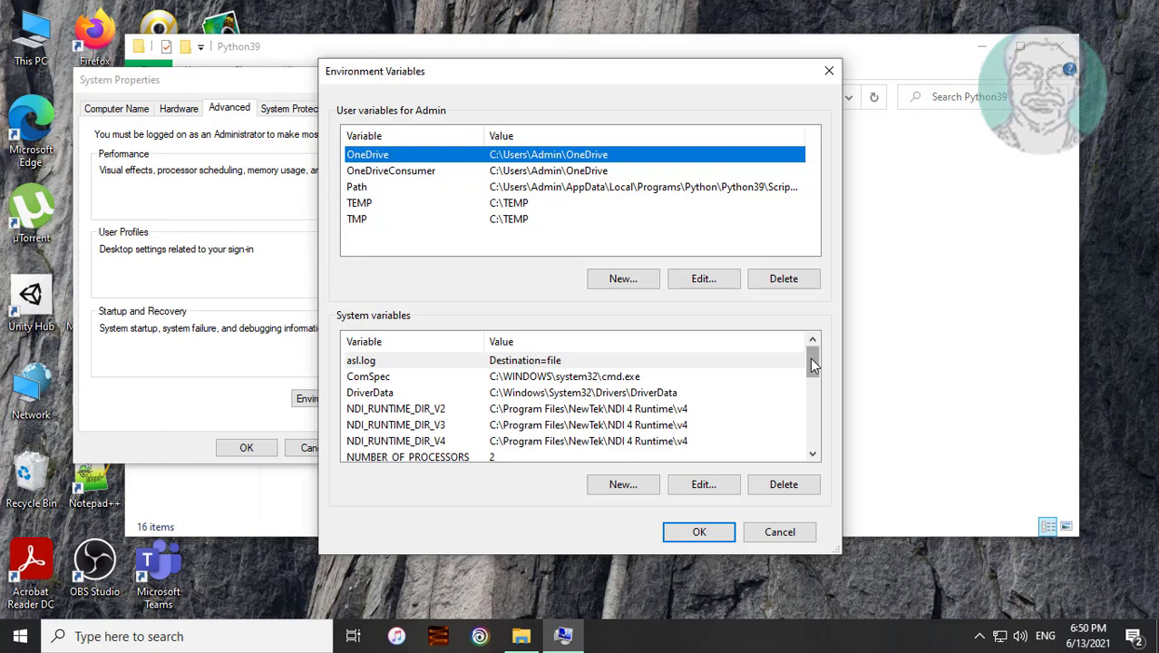
{"action": "left_click_drag", "start_coordinate": [812, 365], "coordinate": [813, 389]}
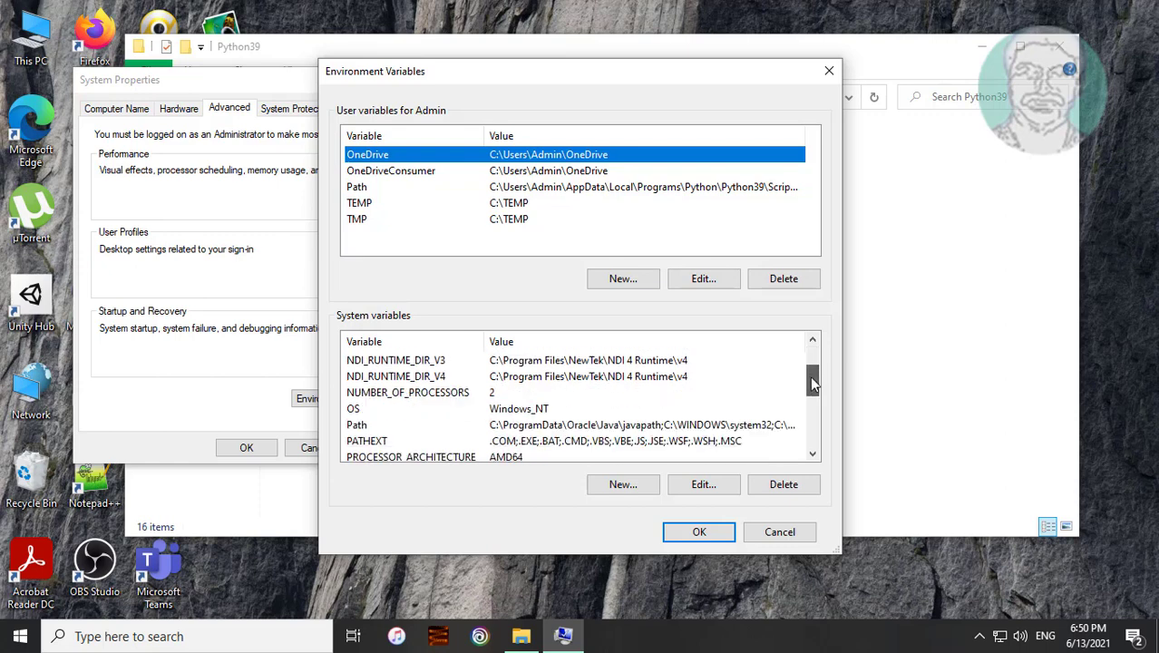
{"action": "left_click", "coordinate": [359, 426]}
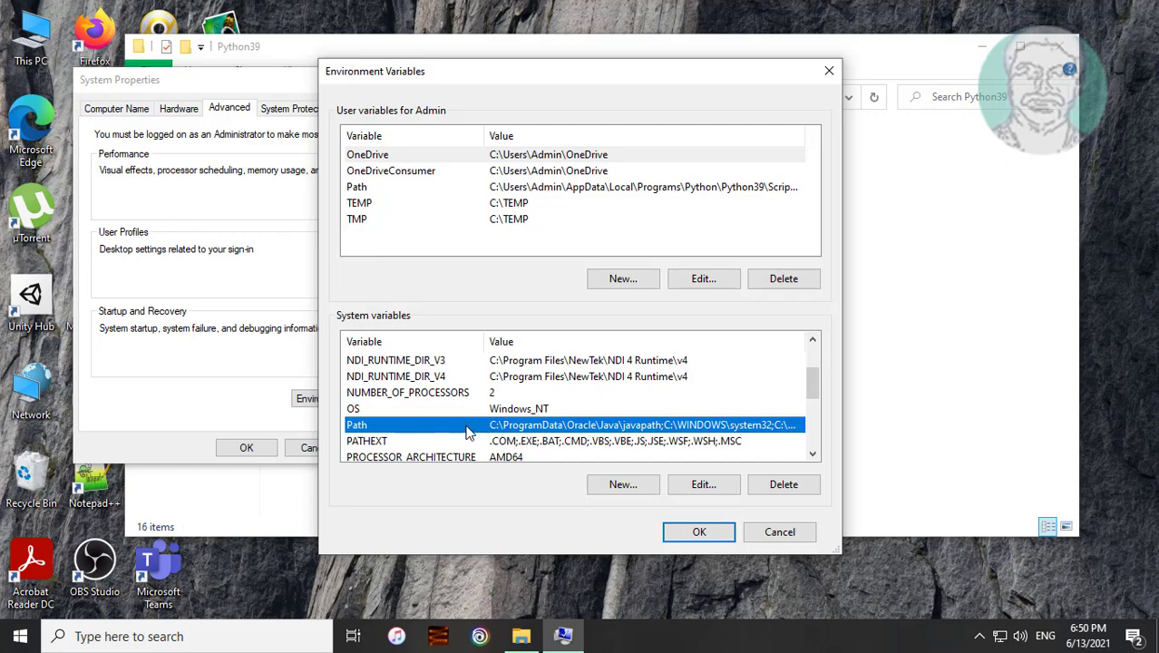
{"action": "left_click", "coordinate": [703, 485]}
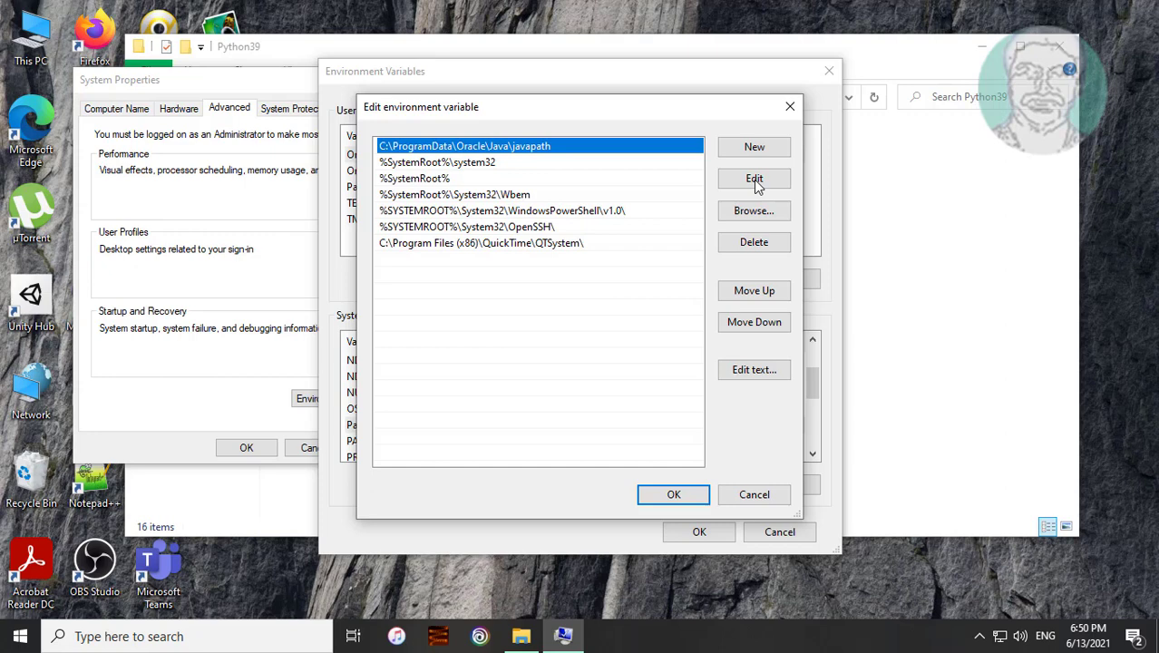
Add the pasted Python39 folder path as a new Path entry and save
{"action": "left_click", "coordinate": [754, 147]}
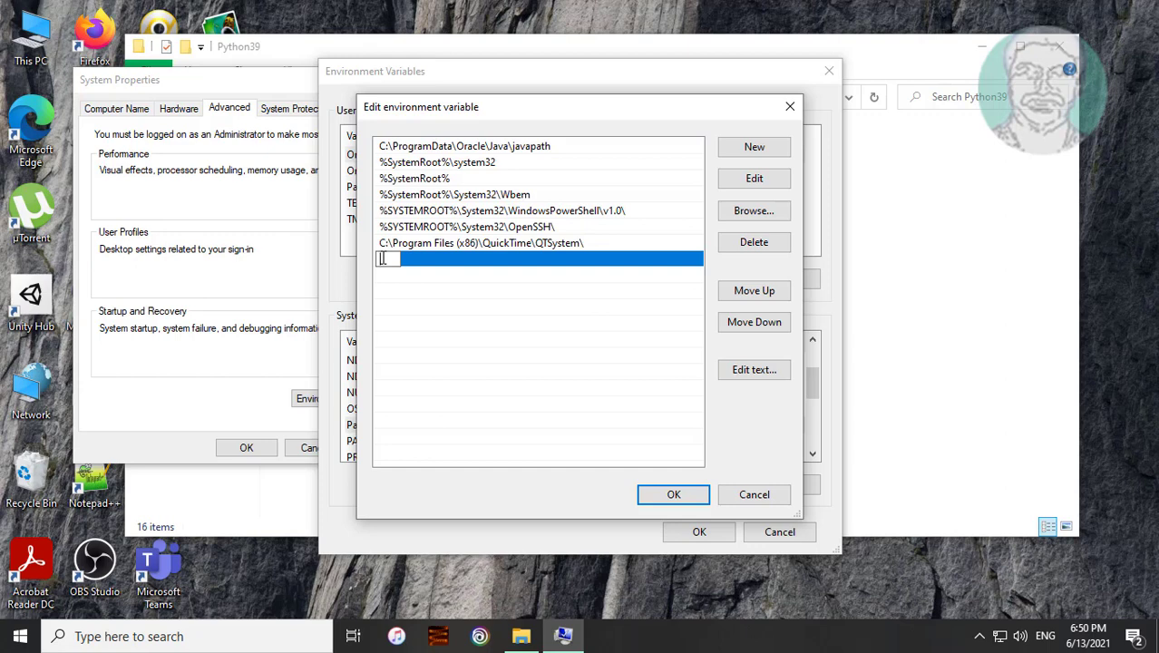
{"action": "right_click", "coordinate": [382, 259]}
{"action": "left_click", "coordinate": [470, 334]}
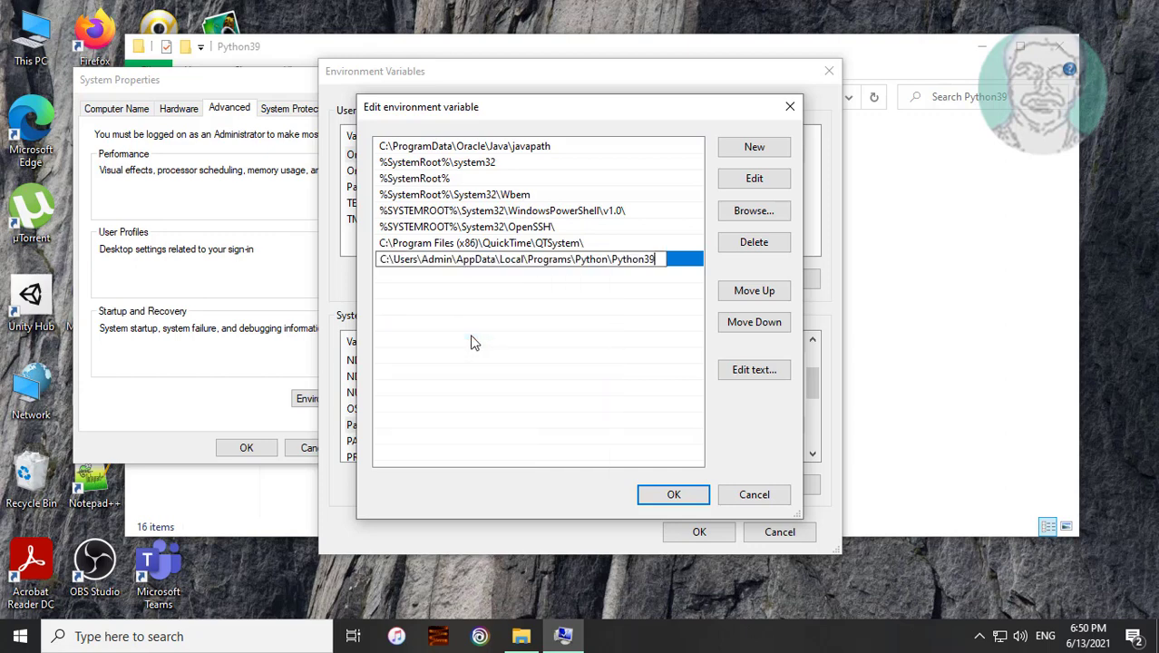
{"action": "left_click", "coordinate": [653, 497]}
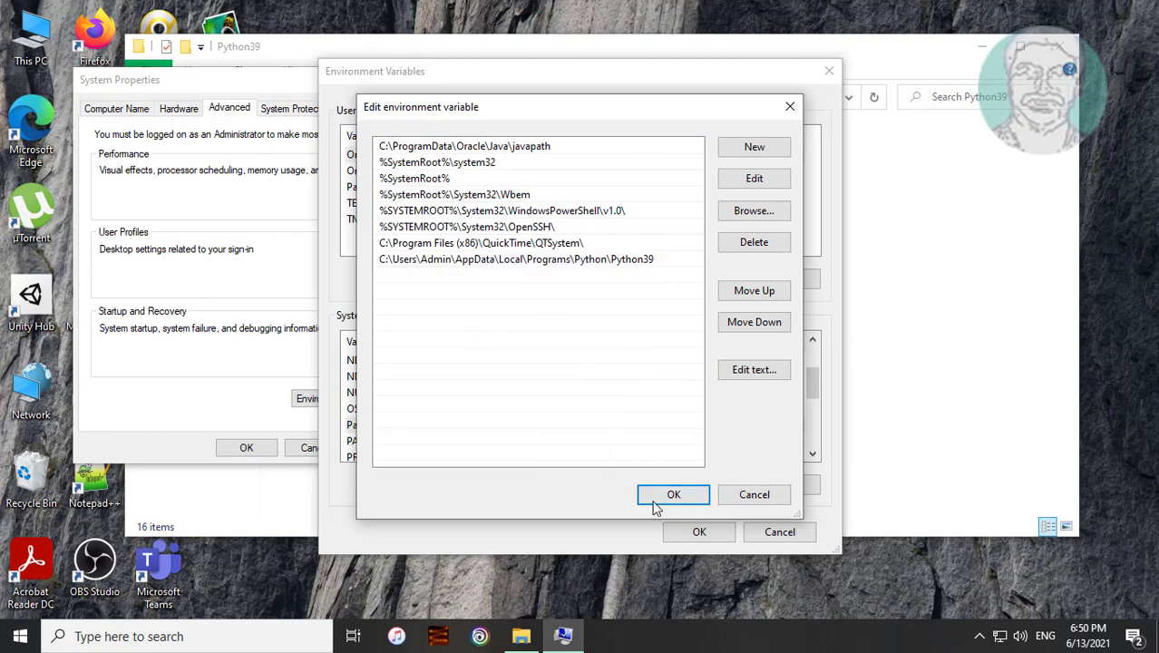
{"action": "left_click", "coordinate": [704, 502]}
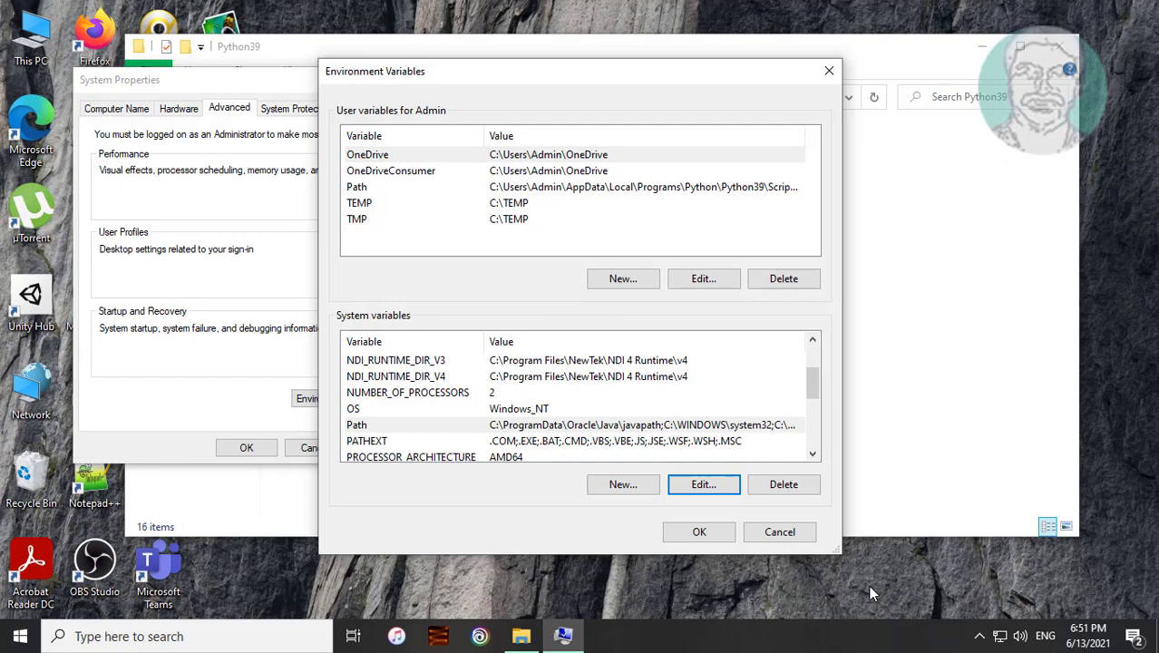
Copy the full path of the Python39 Scripts folder
{"action": "left_click", "coordinate": [724, 47]}
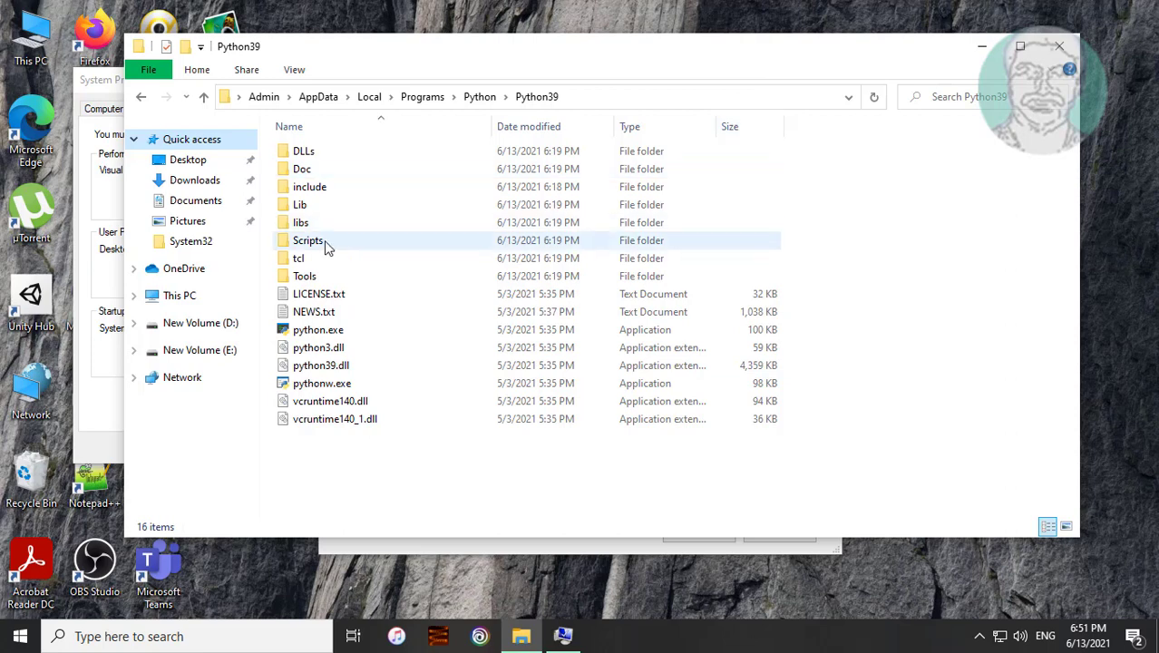
{"action": "double_click", "coordinate": [322, 242]}
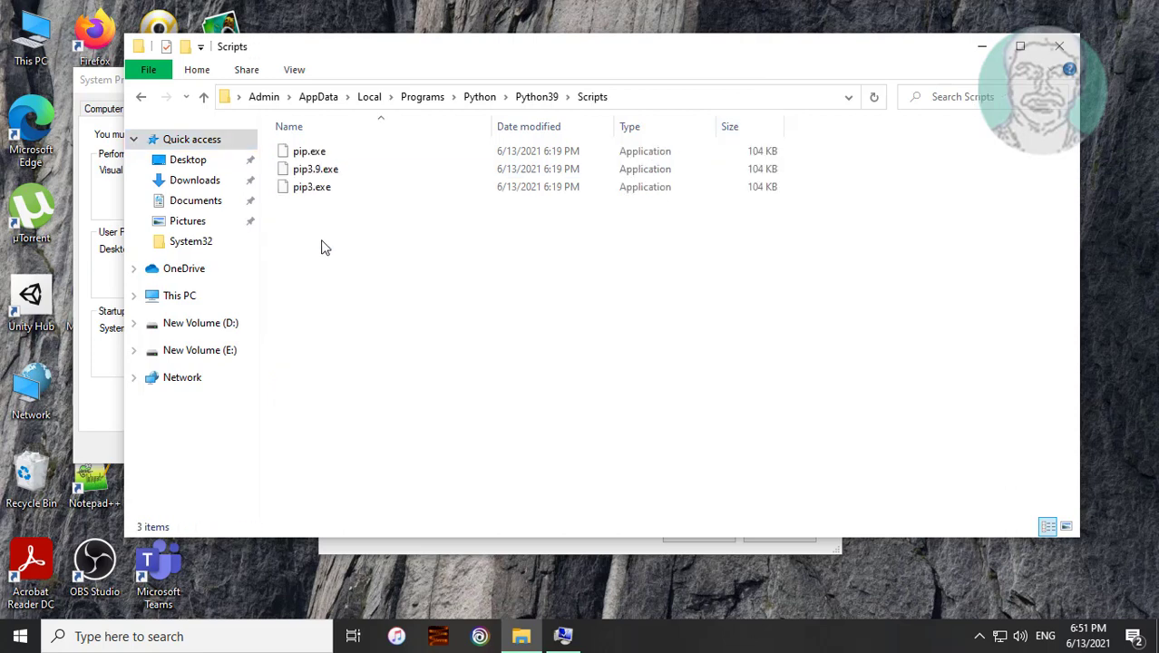
{"action": "left_click", "coordinate": [677, 97]}
{"action": "right_click", "coordinate": [485, 97]}
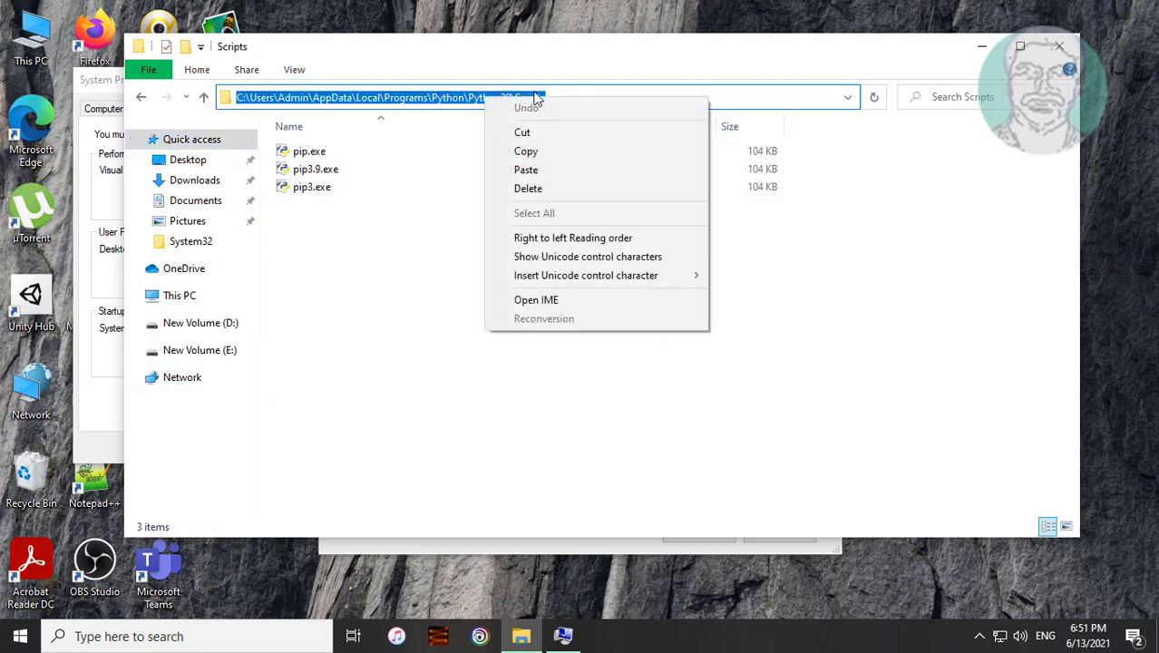
{"action": "left_click", "coordinate": [558, 152]}
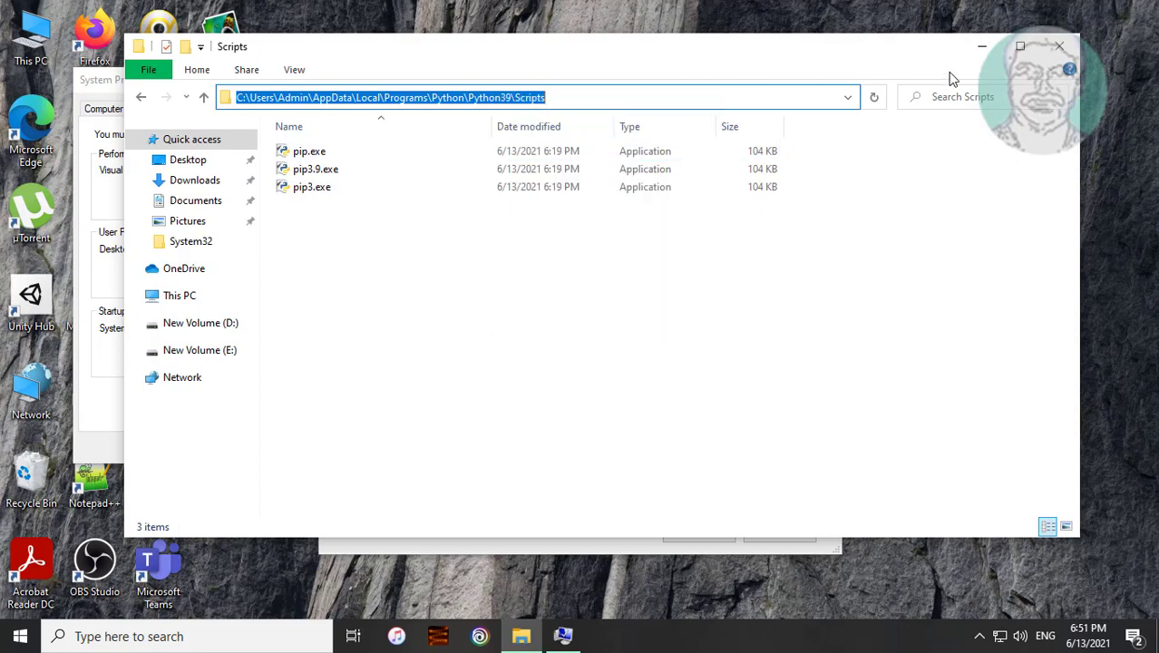
Reopen the system Path editor and add a blank entry
{"action": "left_click", "coordinate": [973, 50]}
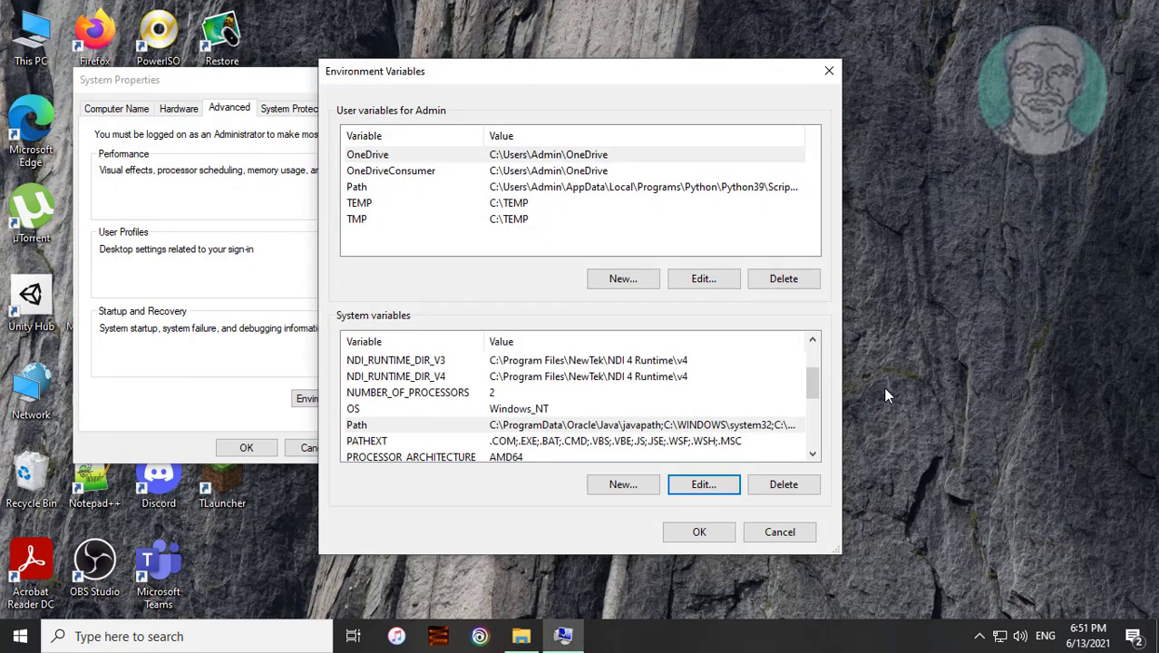
{"action": "left_click", "coordinate": [702, 488]}
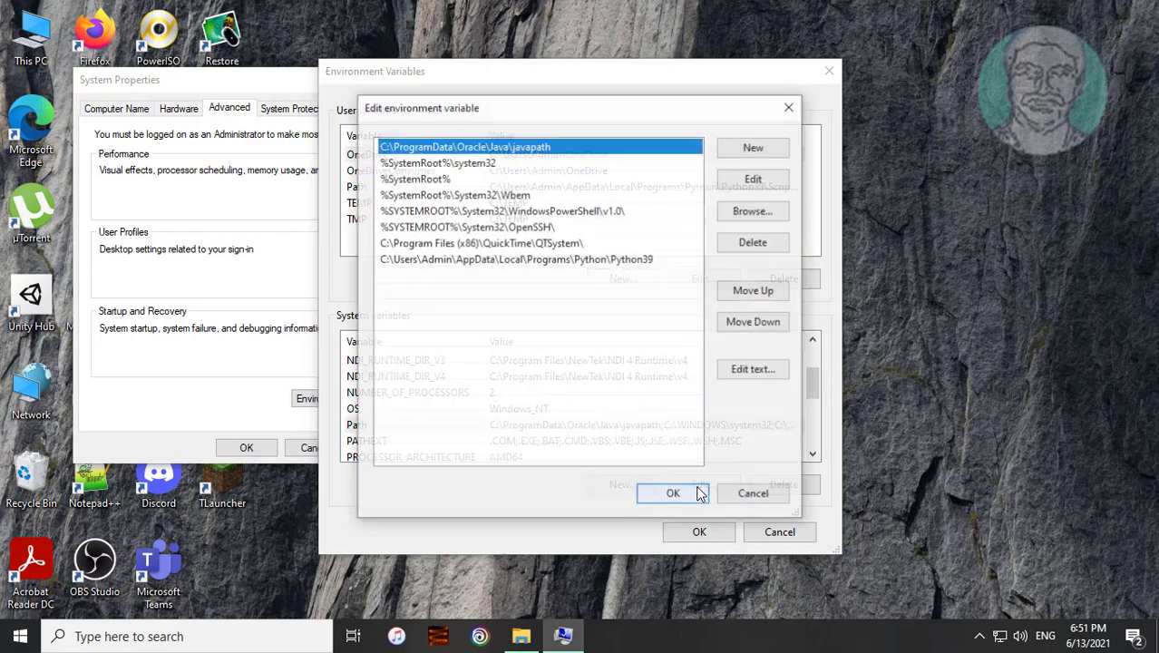
{"action": "left_click", "coordinate": [758, 151]}
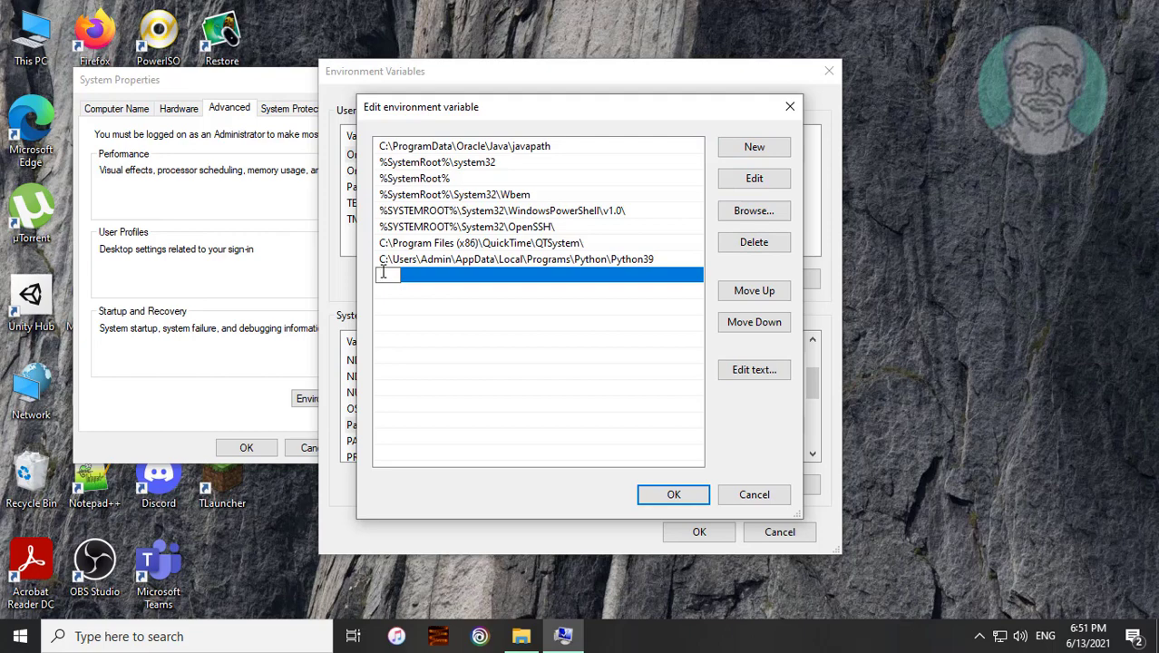
Paste the Scripts folder path into the new Path entry and OK all three dialogs
{"action": "right_click", "coordinate": [382, 273]}
{"action": "left_click", "coordinate": [435, 338]}
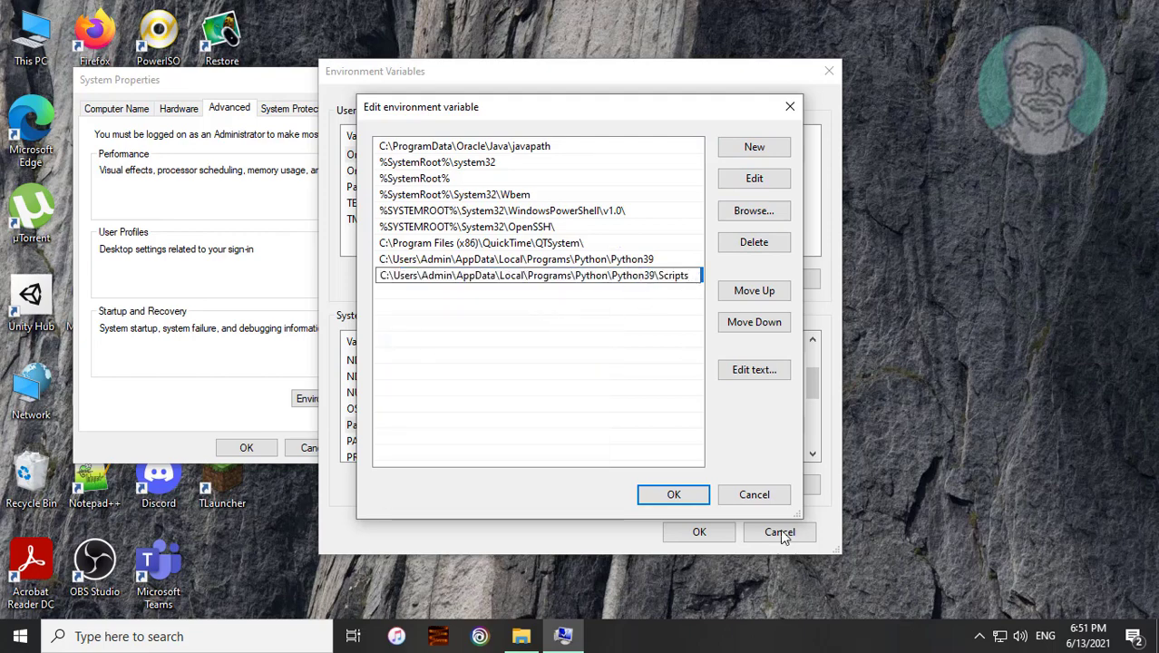
{"action": "left_click", "coordinate": [674, 496]}
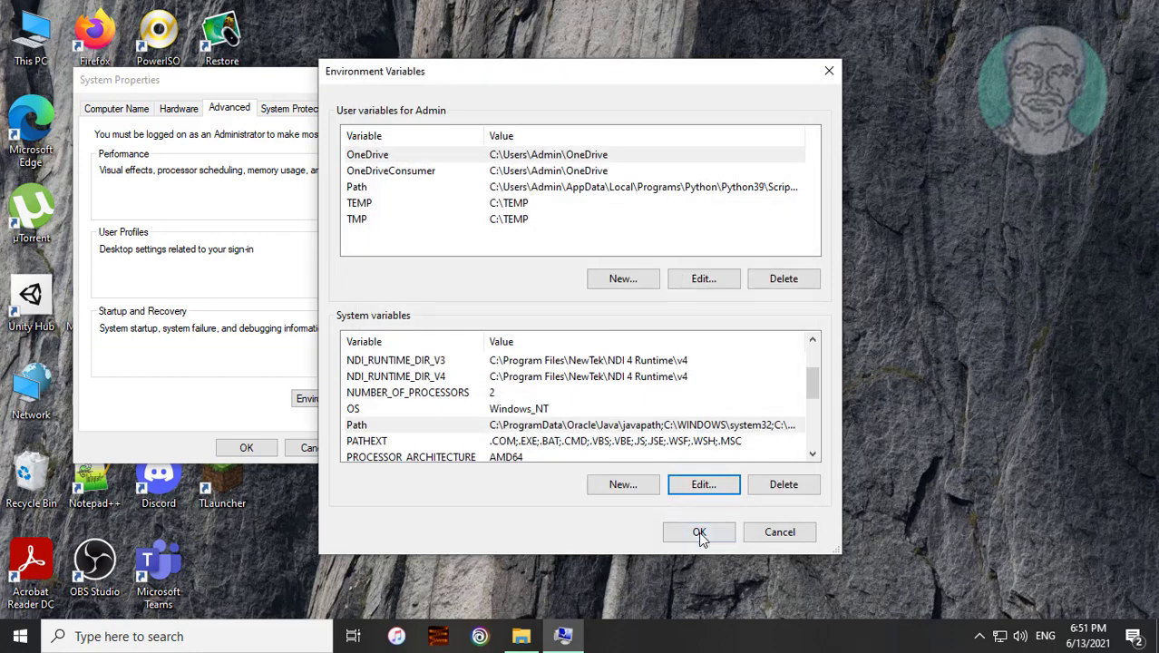
{"action": "left_click", "coordinate": [698, 532]}
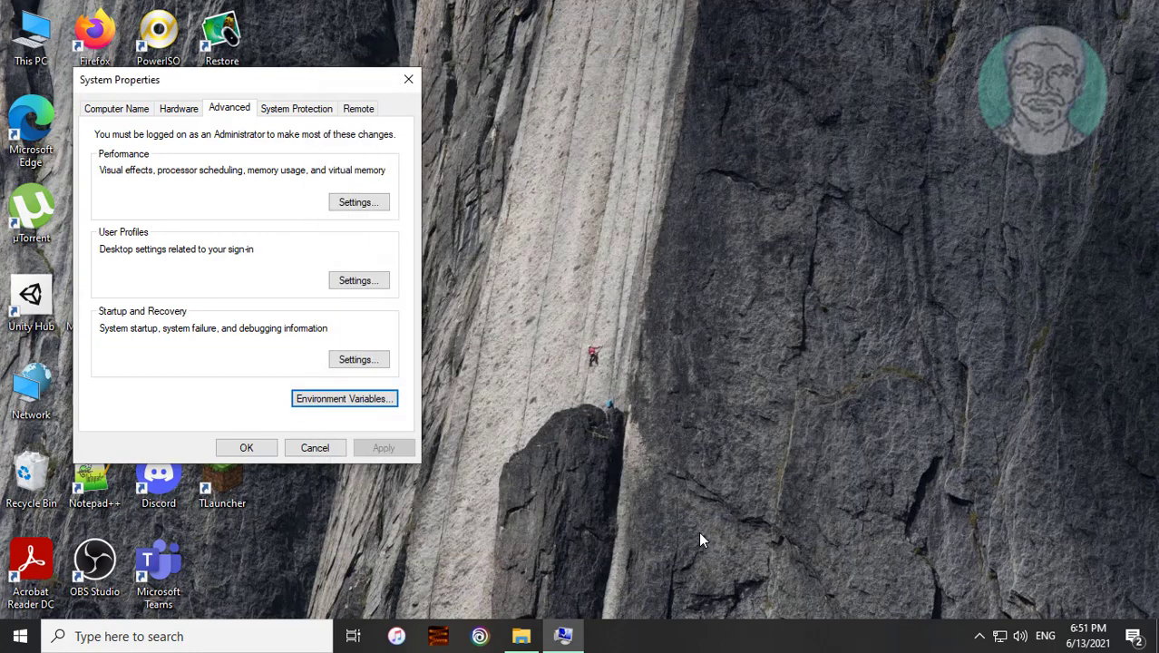
{"action": "left_click", "coordinate": [247, 449]}
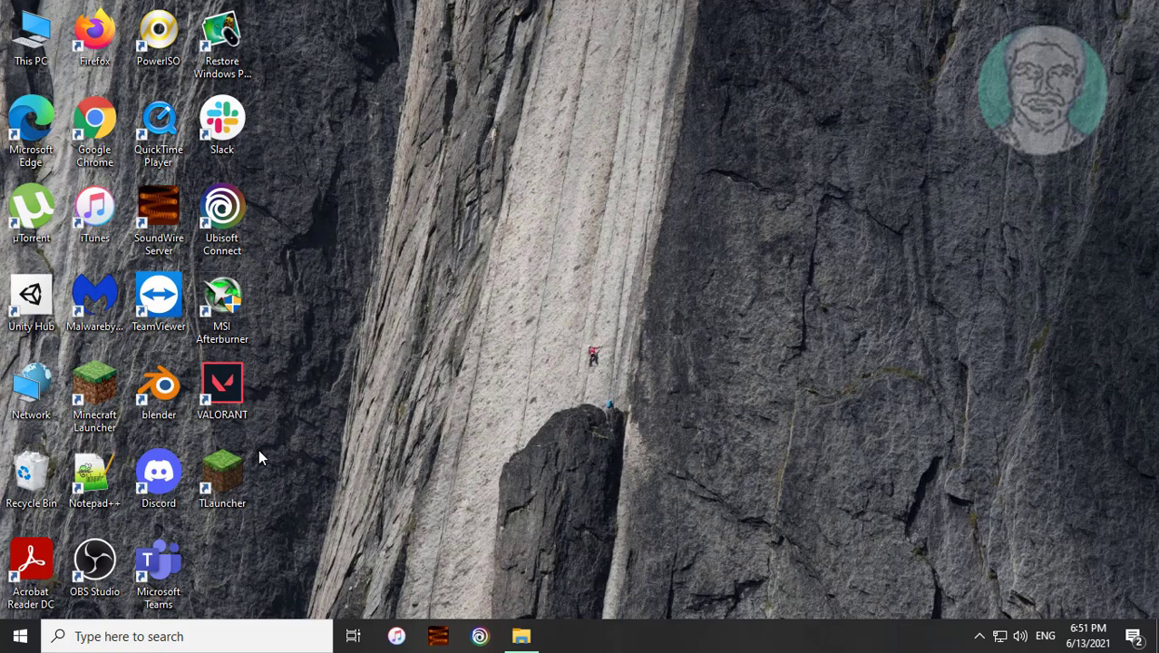
Open Command Prompt from Windows search
{"action": "left_click", "coordinate": [145, 636]}
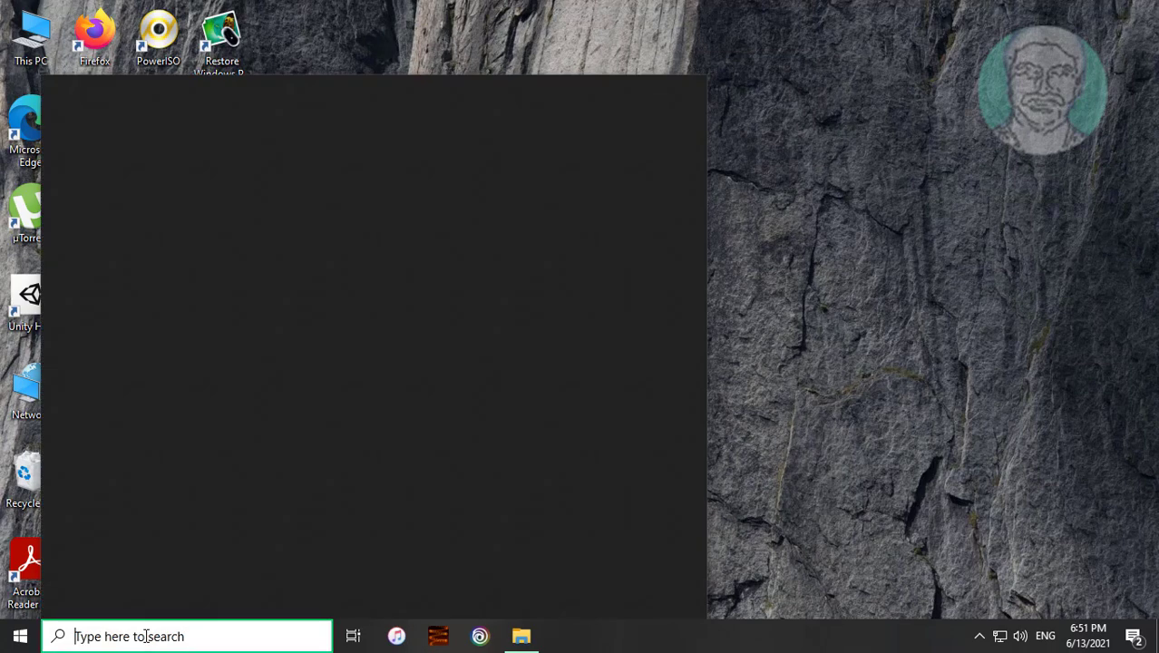
{"action": "type", "text": "cmd"}
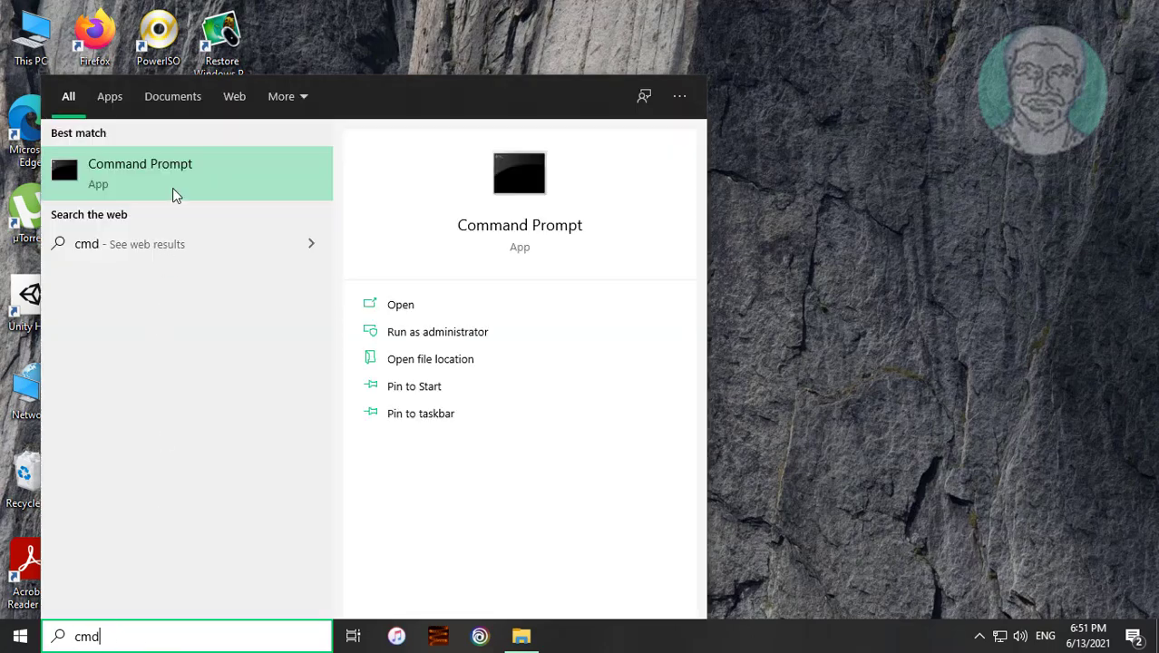
{"action": "left_click", "coordinate": [171, 173]}
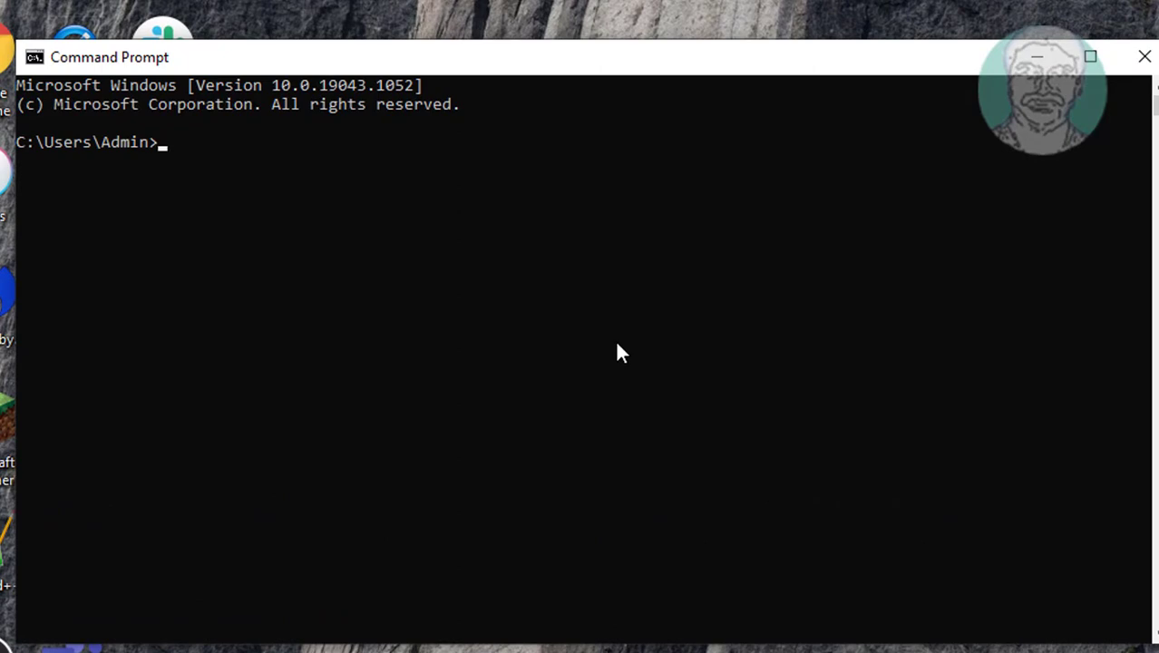
Run python --version, confirm it reports 3.9.5, then exit the console
{"action": "type", "text": "python --ver"}
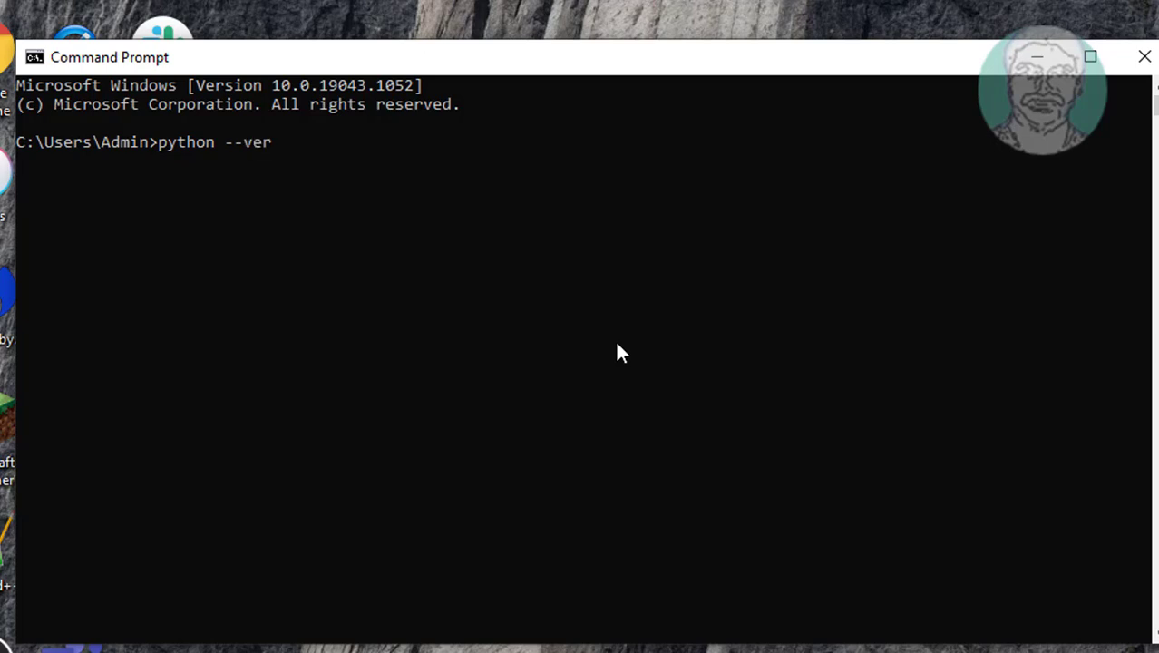
{"action": "type", "text": "sion"}
{"action": "key", "text": "Return"}
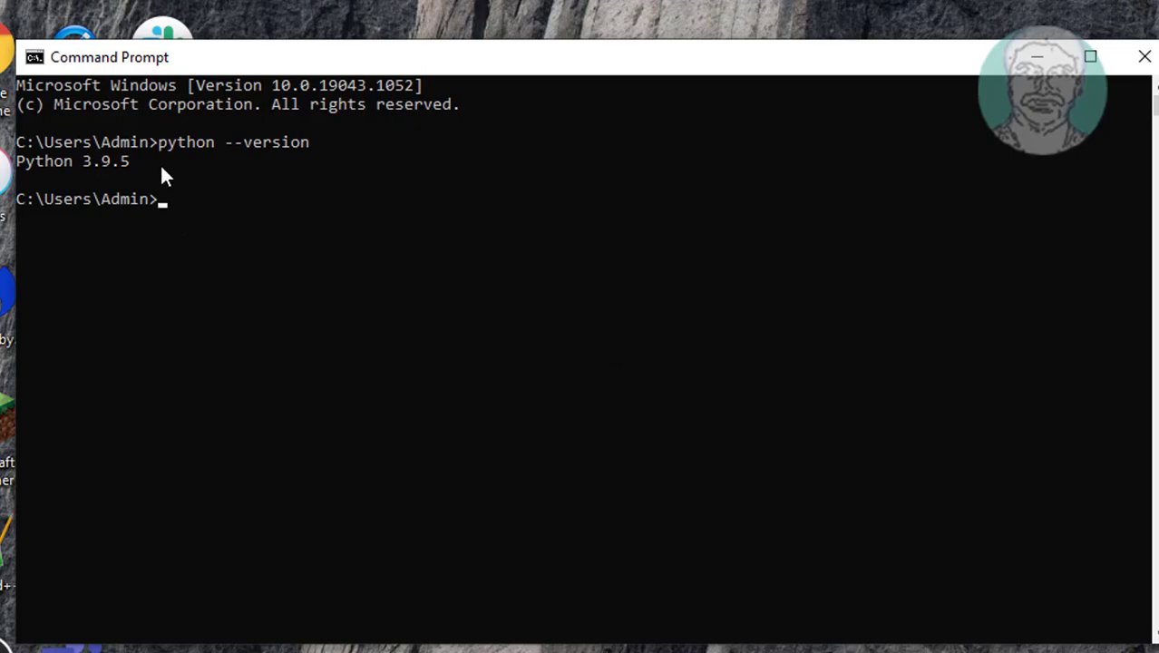
{"action": "left_click_drag", "start_coordinate": [162, 166], "coordinate": [18, 164]}
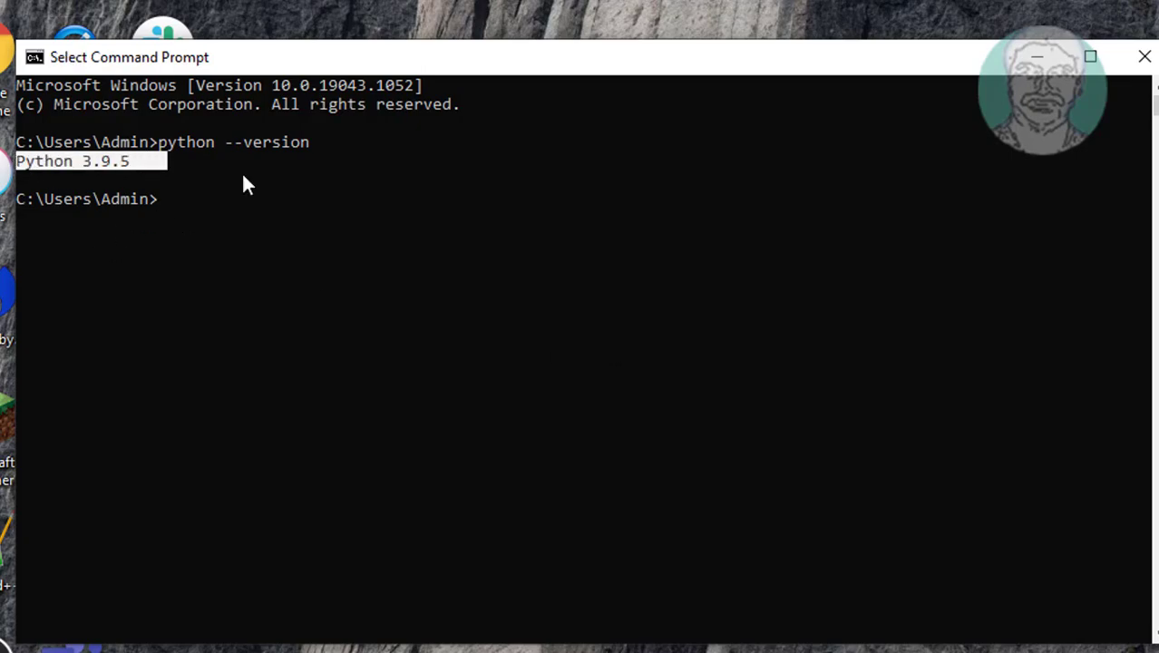
{"action": "type", "text": "ex"}
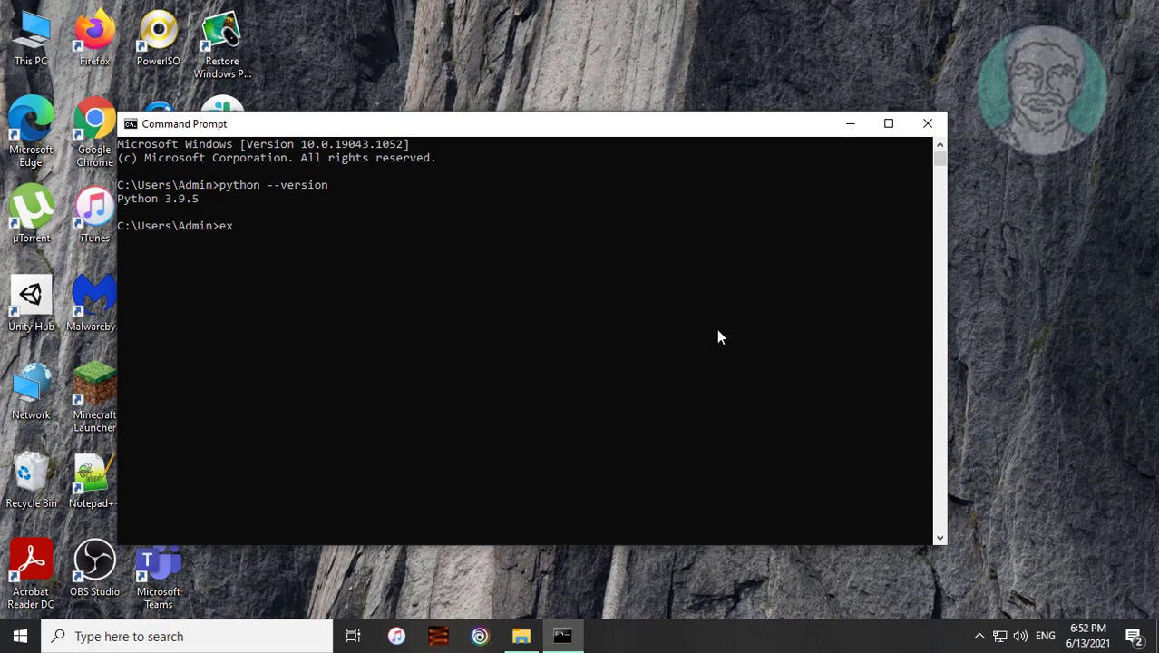
{"action": "type", "text": "it"}
{"action": "key", "text": "Return"}
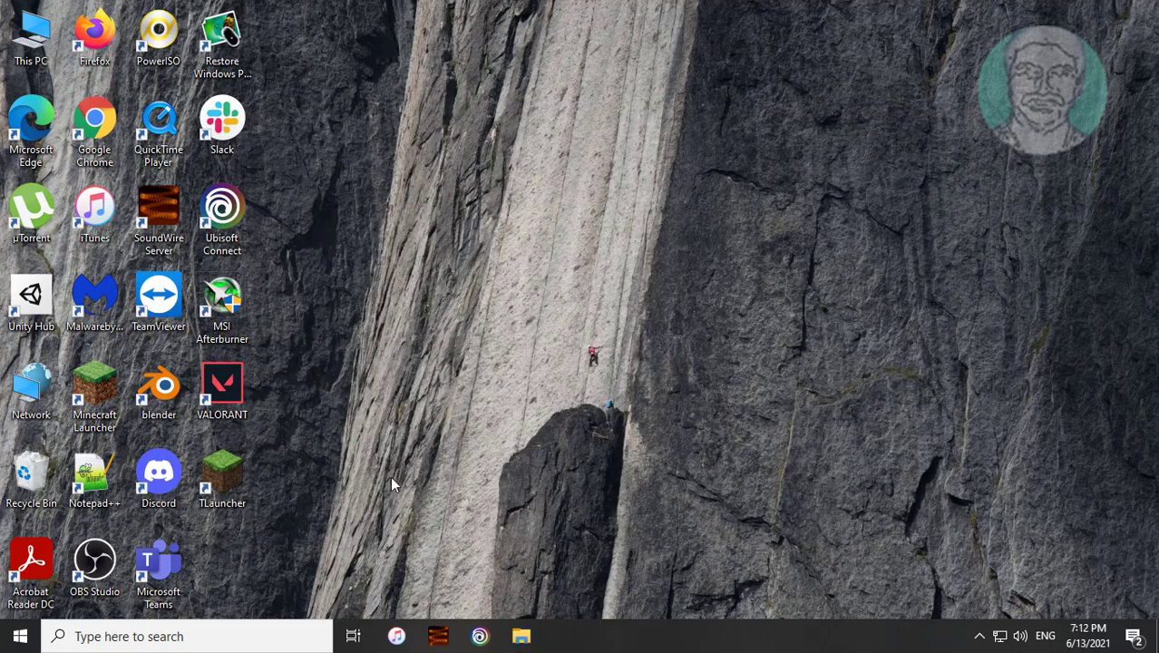
Search for Control Panel and open Programs and Features
{"action": "left_click", "coordinate": [199, 633]}
{"action": "type", "text": "co"}
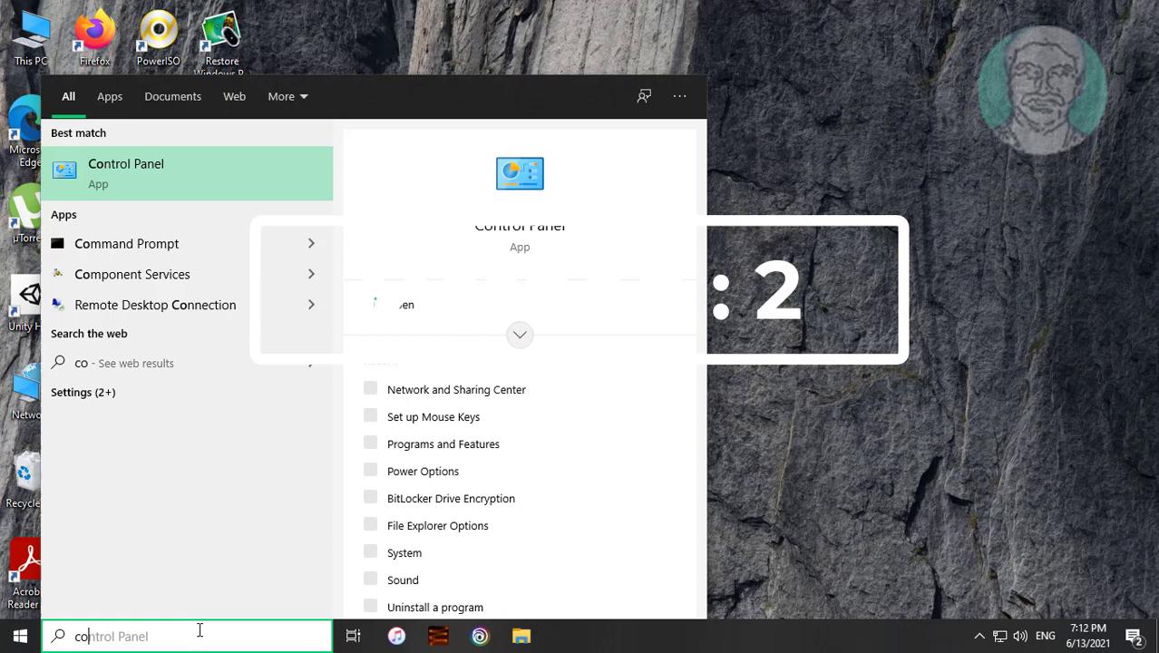
{"action": "type", "text": "ntrol panel"}
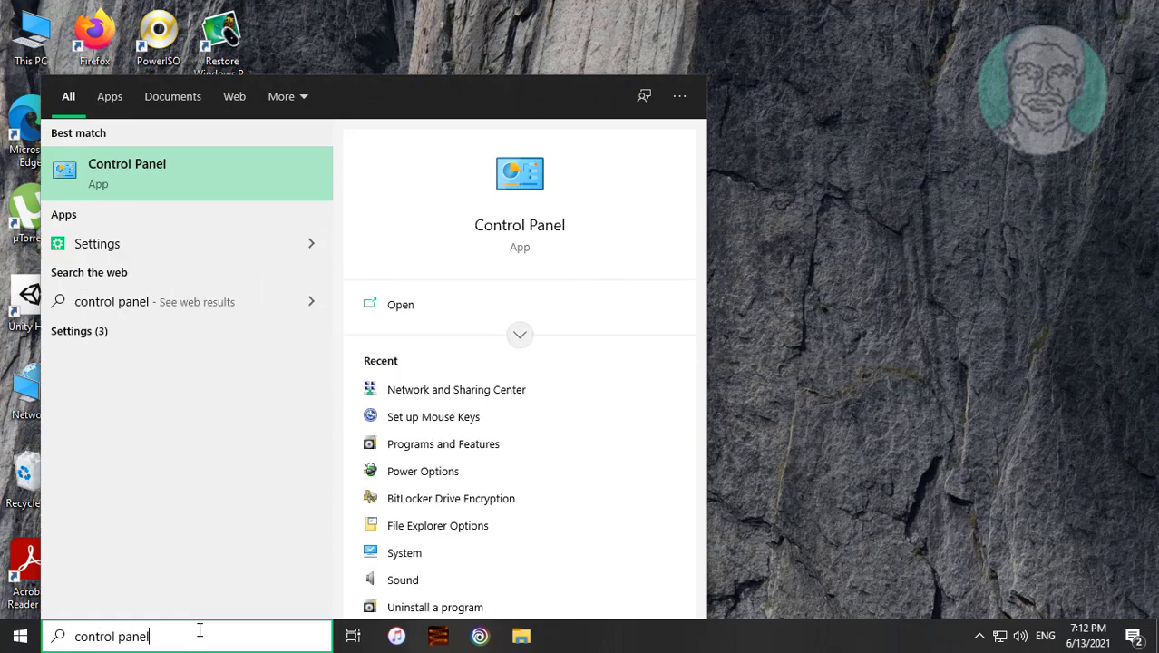
{"action": "left_click", "coordinate": [143, 173]}
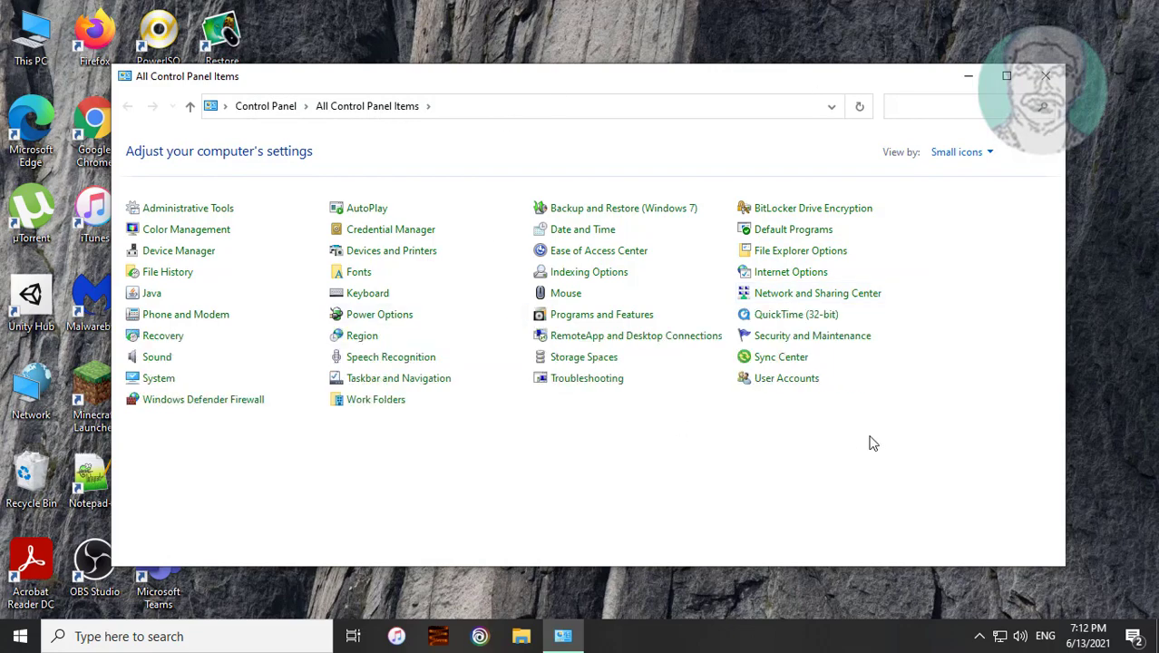
{"action": "left_click", "coordinate": [598, 317]}
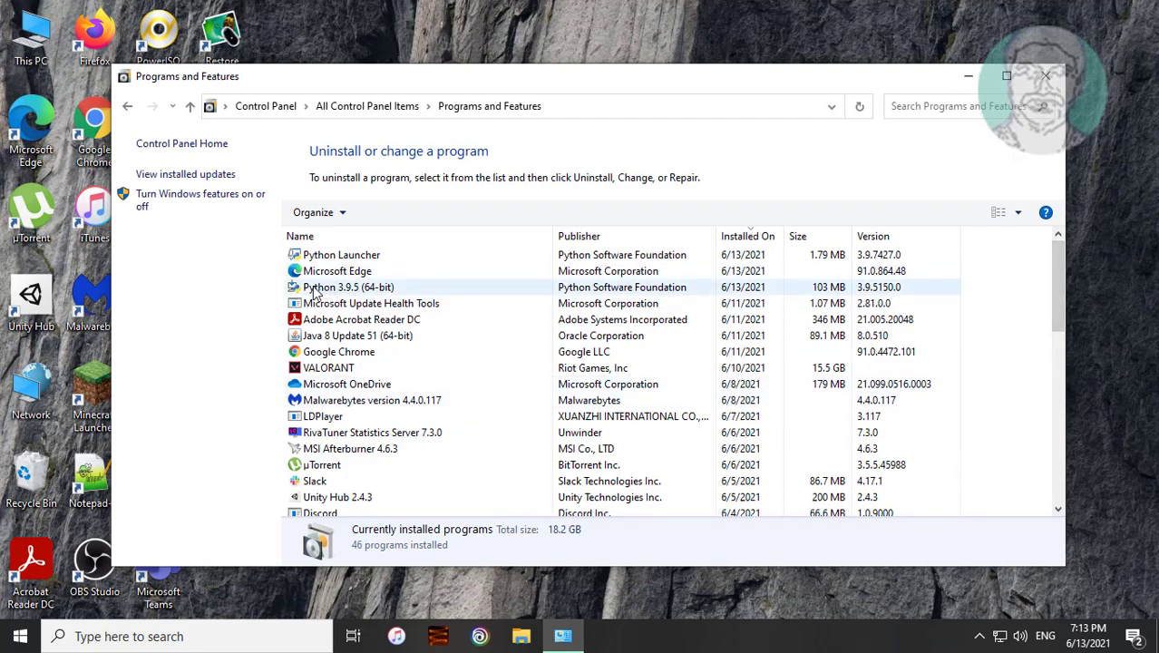
Uninstall Python 3.9.5 (64-bit) and dismiss the success message
{"action": "left_click", "coordinate": [360, 297]}
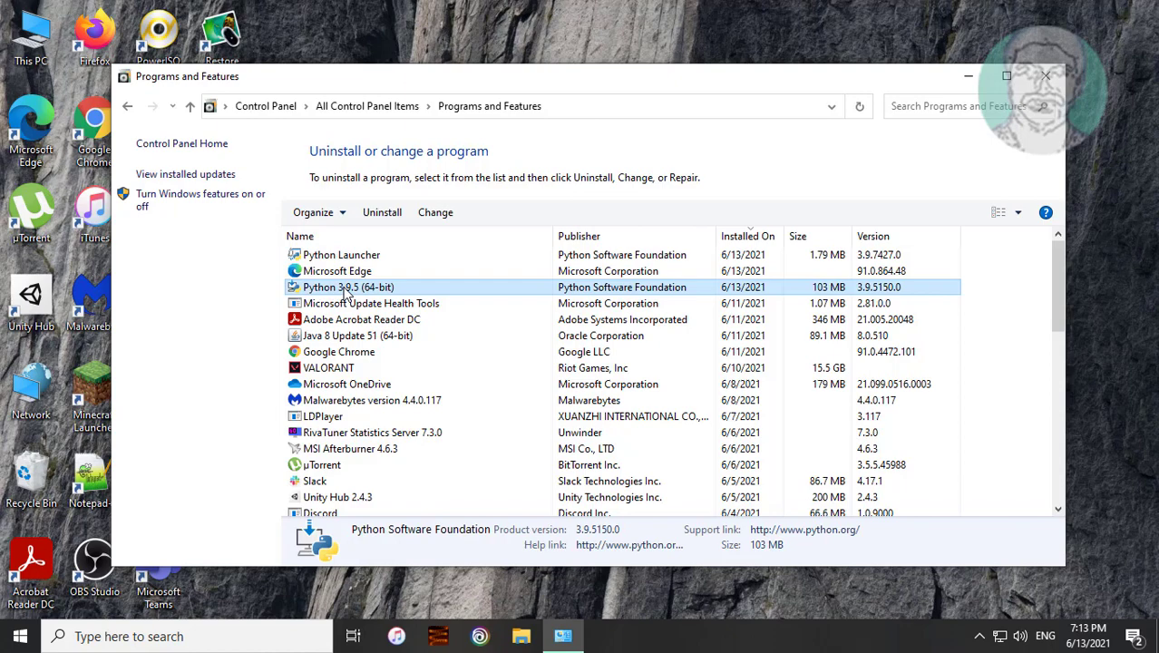
{"action": "left_click", "coordinate": [385, 217]}
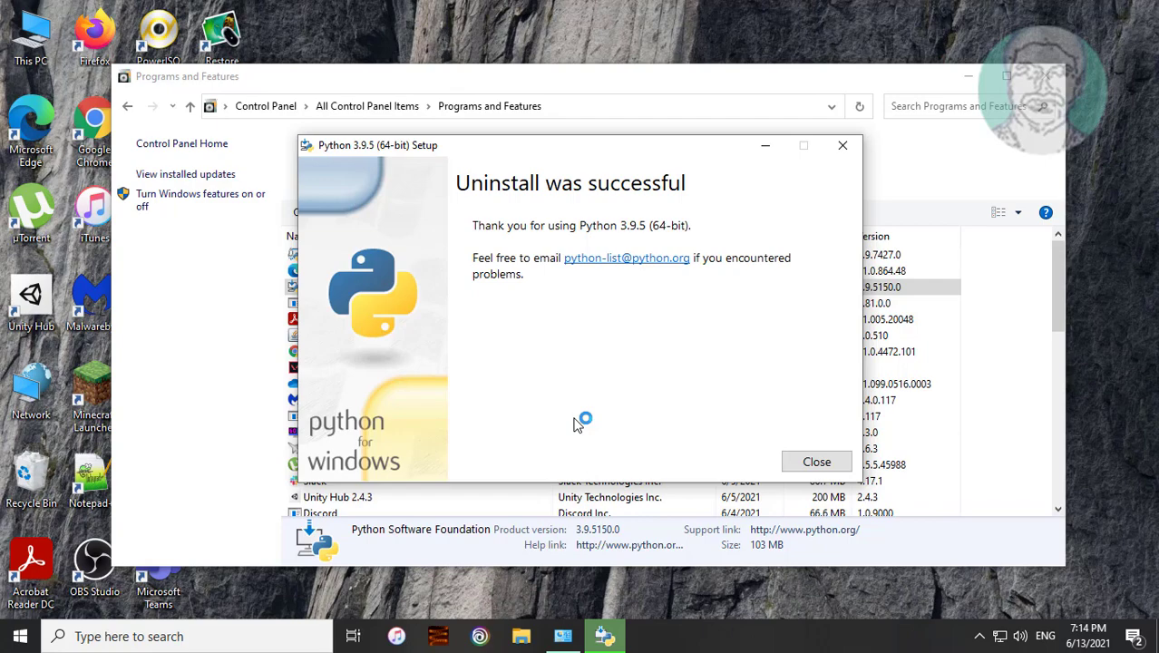
{"action": "left_click", "coordinate": [821, 463]}
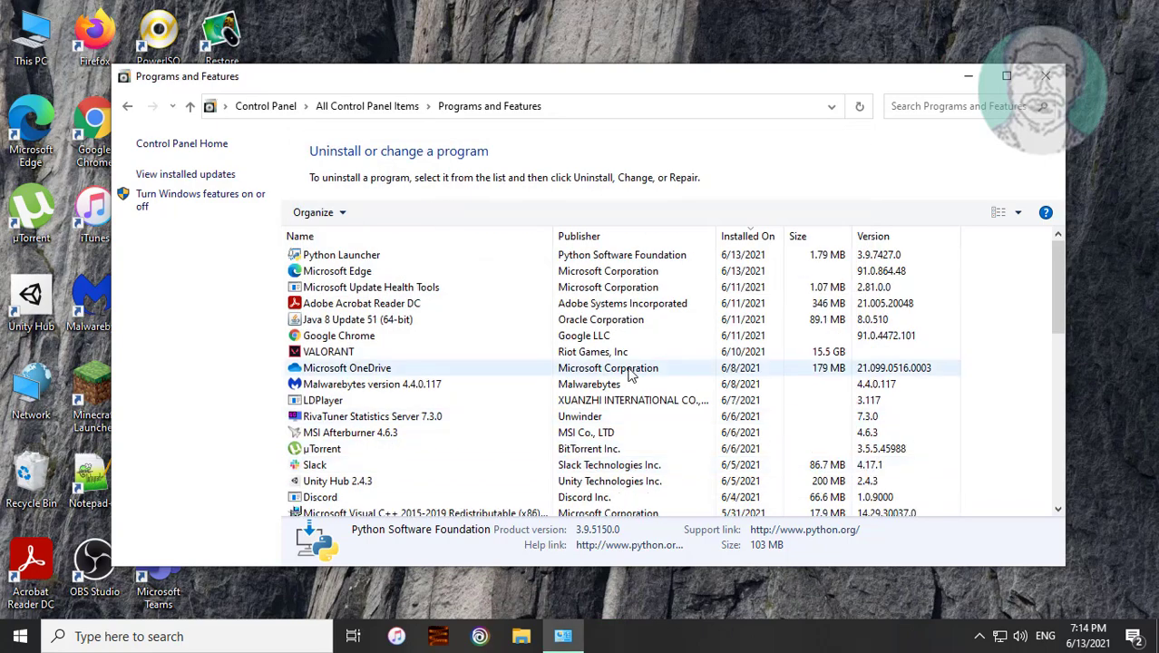
Uninstall Python Launcher, confirming the prompt and UAC
{"action": "left_click", "coordinate": [333, 256]}
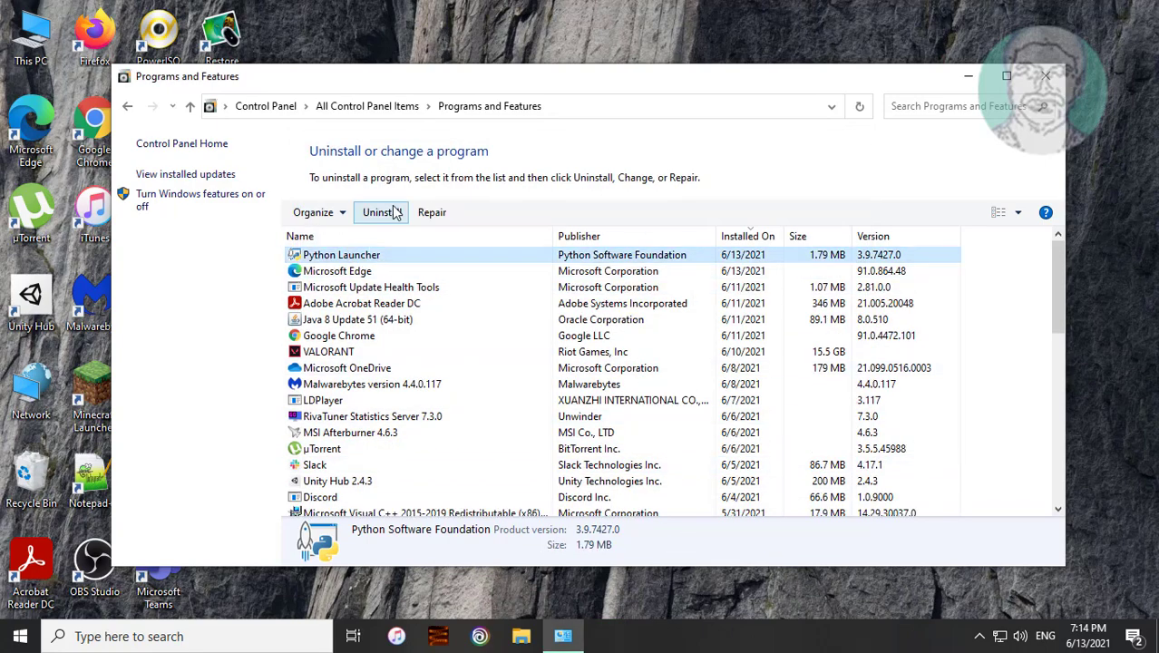
{"action": "left_click", "coordinate": [382, 213]}
{"action": "left_click", "coordinate": [665, 319]}
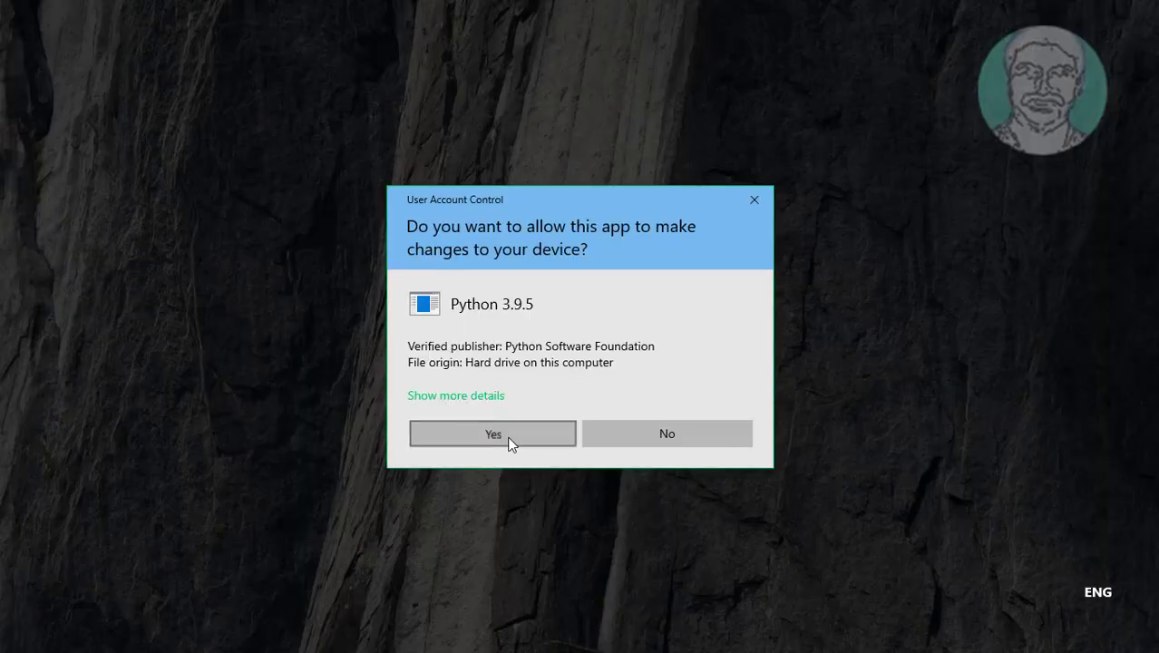
{"action": "left_click", "coordinate": [507, 439]}
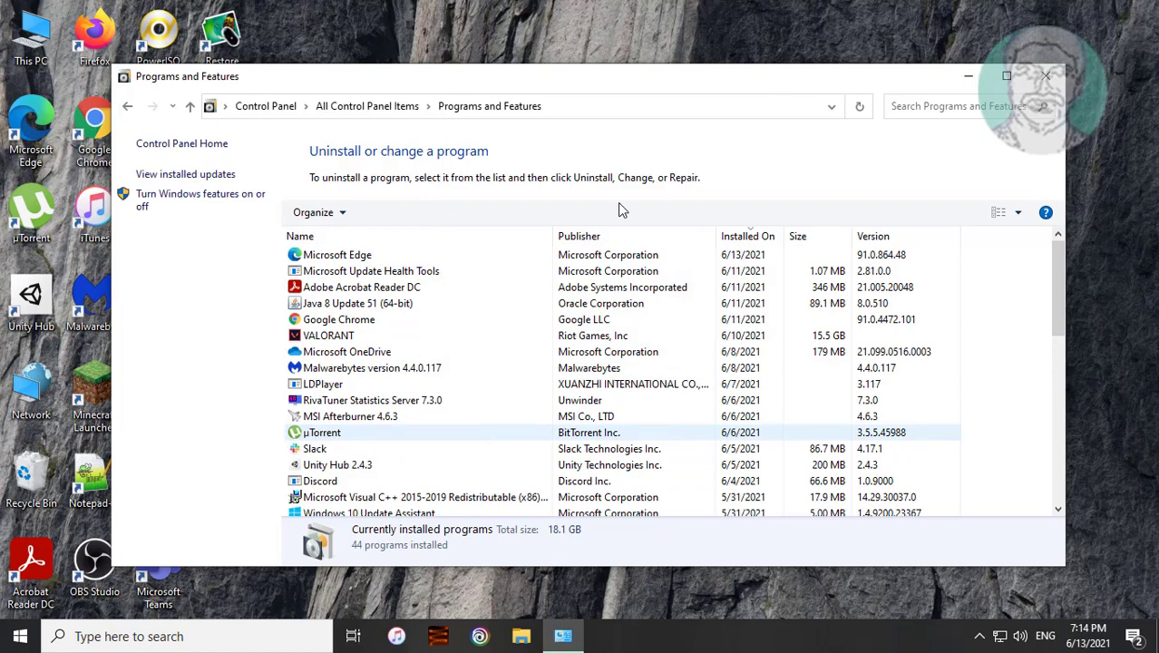
Close Programs and Features, search 'python download' in Chrome, and open python.org's downloads page
{"action": "left_click", "coordinate": [1048, 78]}
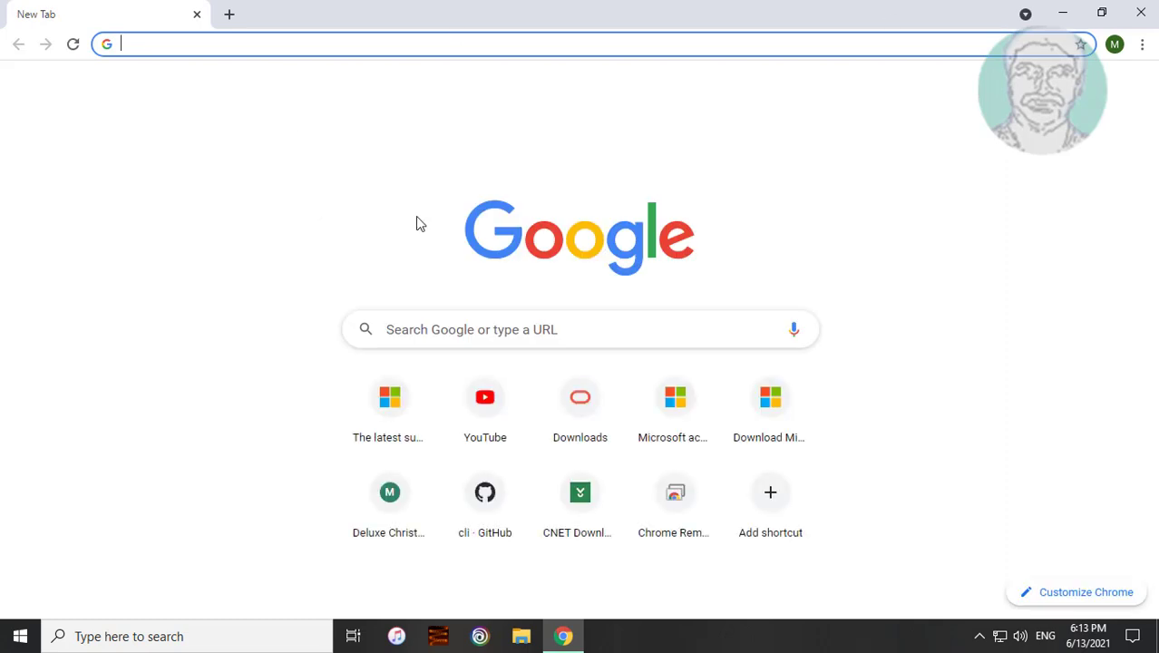
{"action": "left_click", "coordinate": [303, 44]}
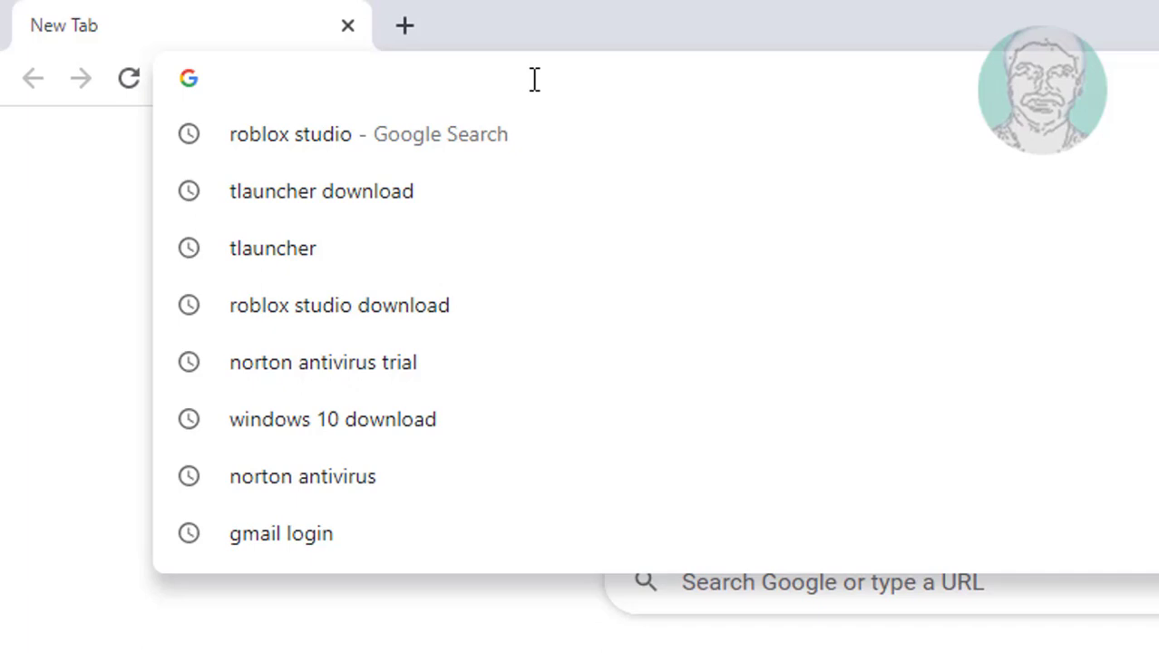
{"action": "type", "text": "py"}
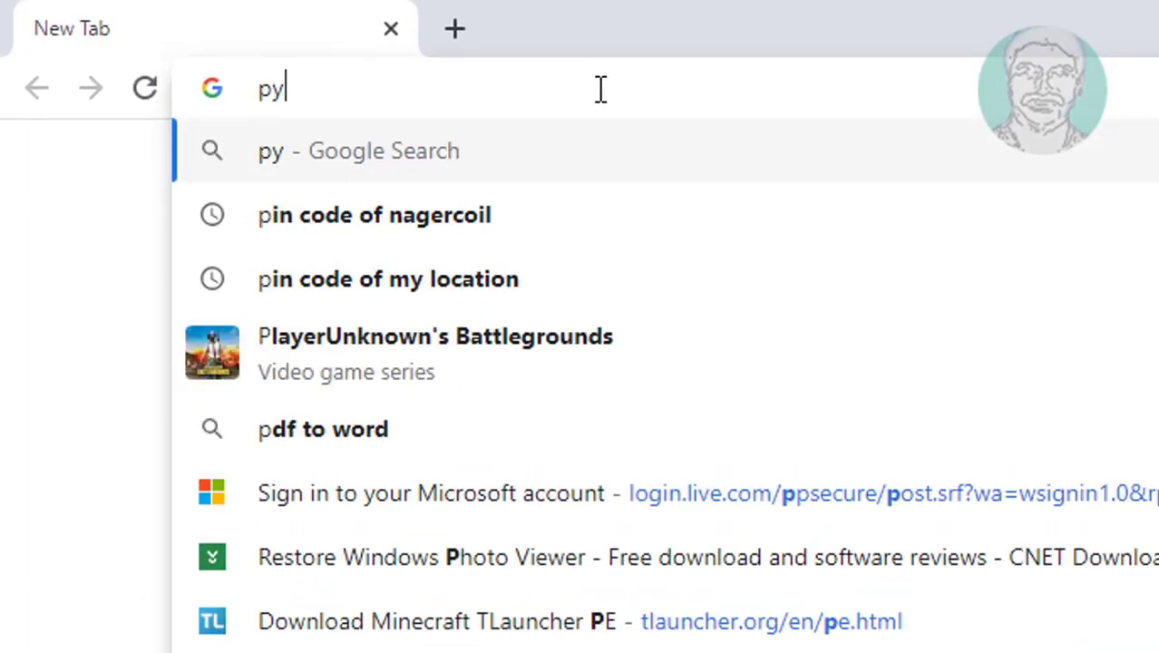
{"action": "type", "text": "thon "}
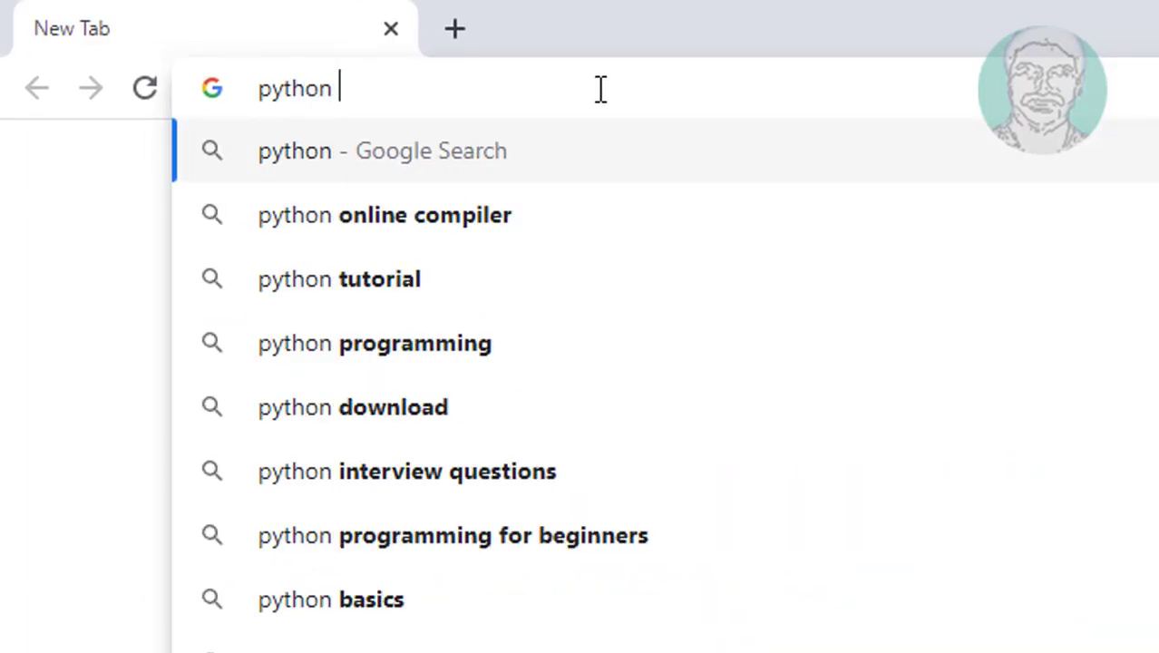
{"action": "type", "text": "download"}
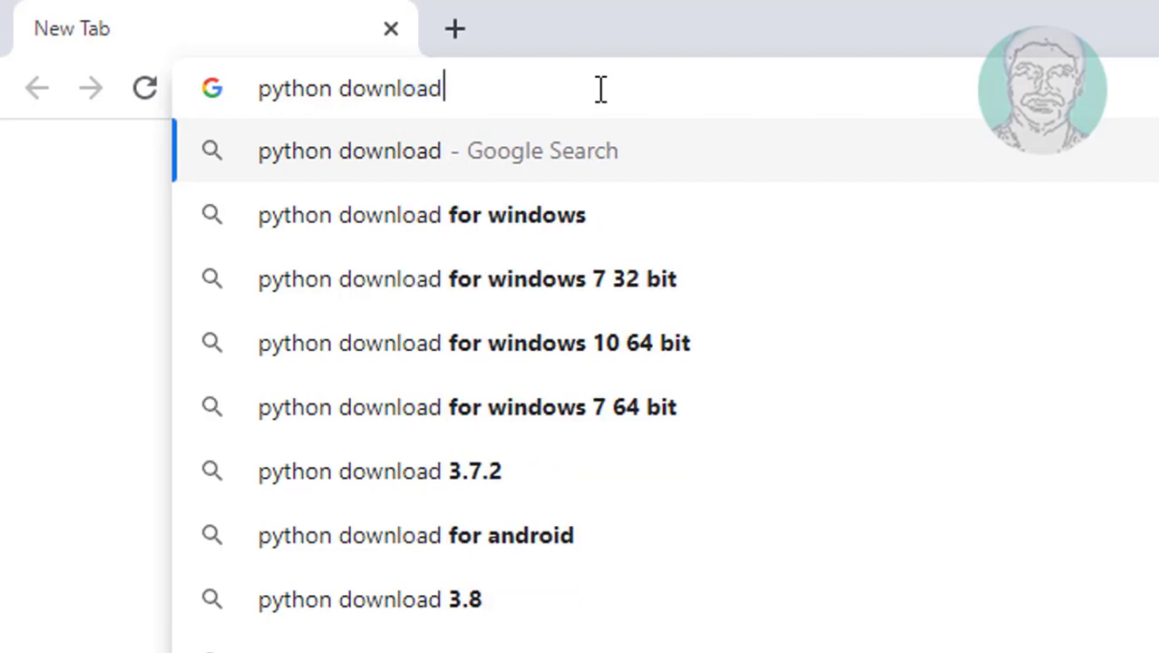
{"action": "key", "text": "Return"}
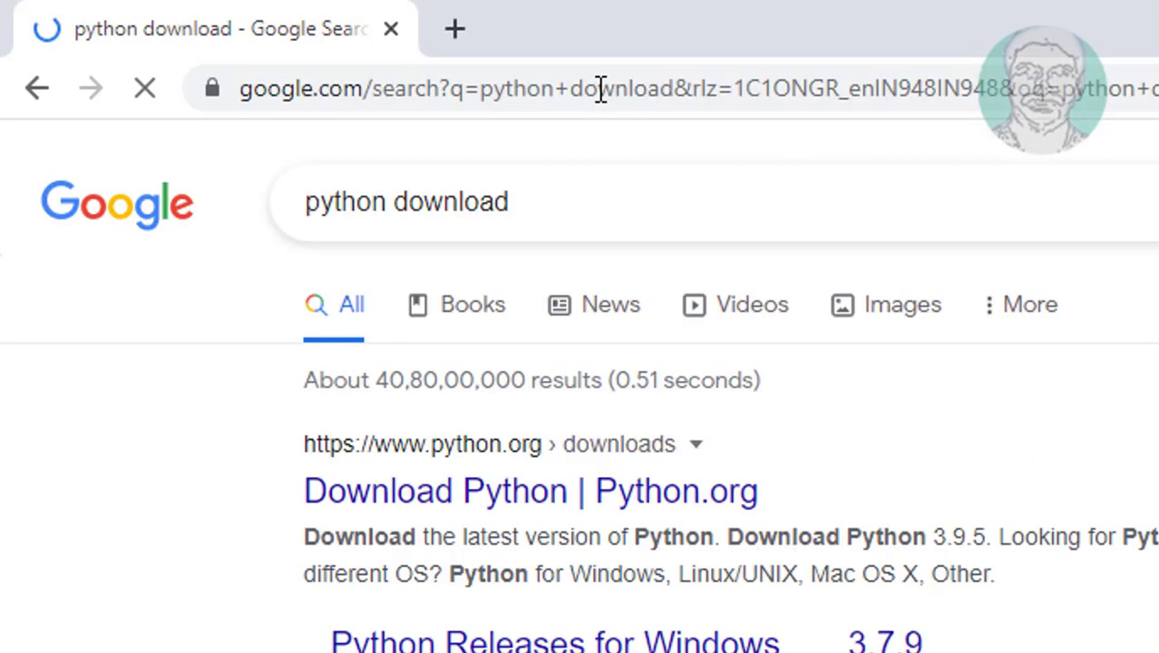
{"action": "left_click", "coordinate": [585, 497]}
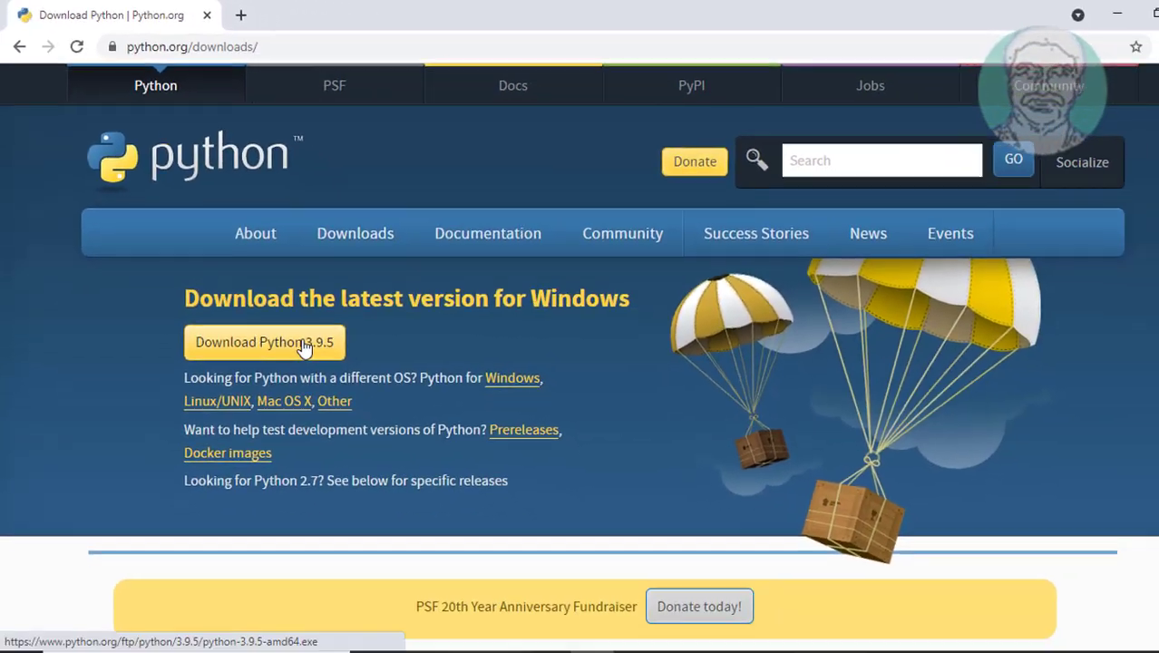
Download the python-3.9.5-amd64.exe installer and open it from the download shelf
{"action": "left_click", "coordinate": [305, 348]}
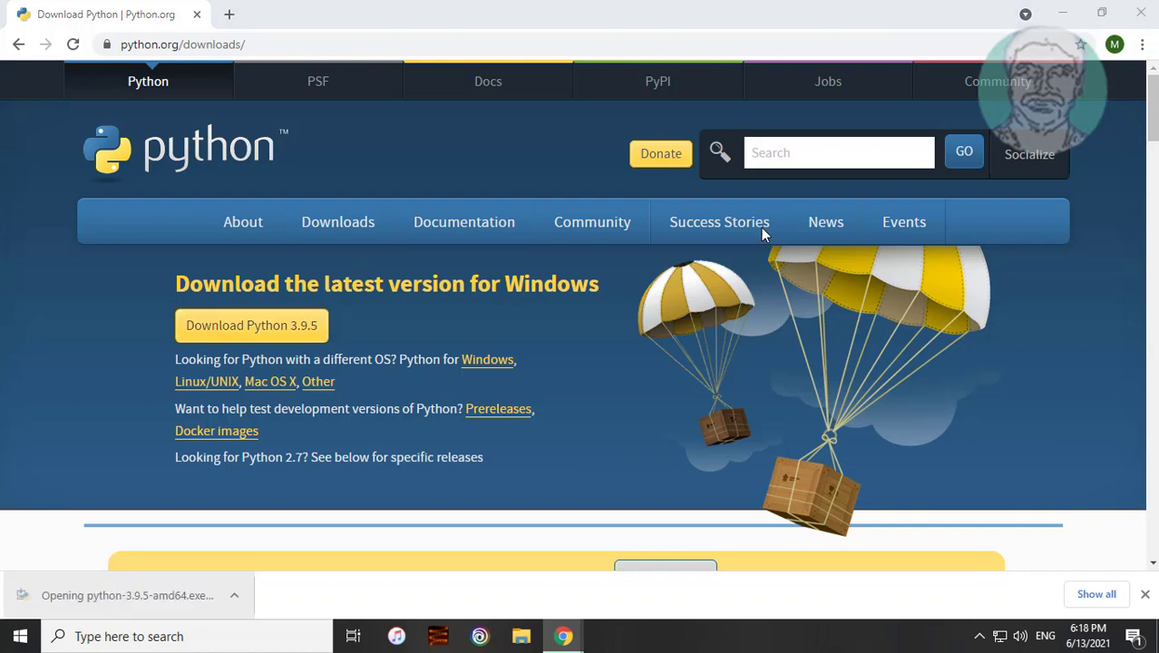
{"action": "left_click", "coordinate": [1062, 12]}
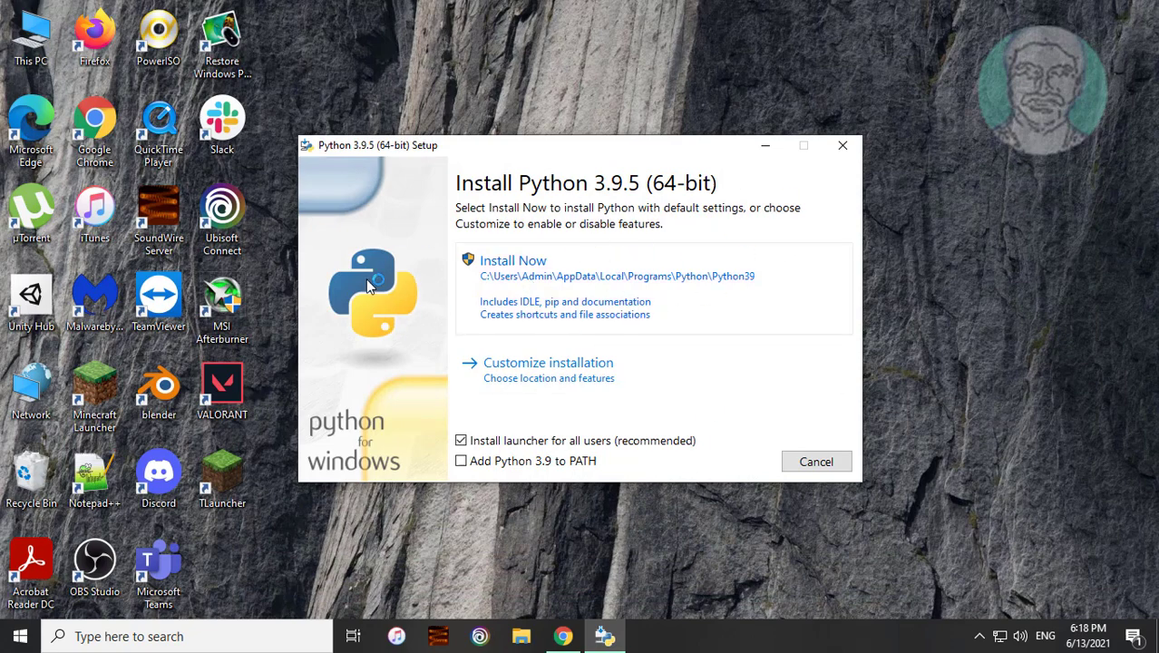
Run Install Now with 'Add Python 3.9 to PATH' ticked, approving the UAC prompt
{"action": "left_click", "coordinate": [462, 463]}
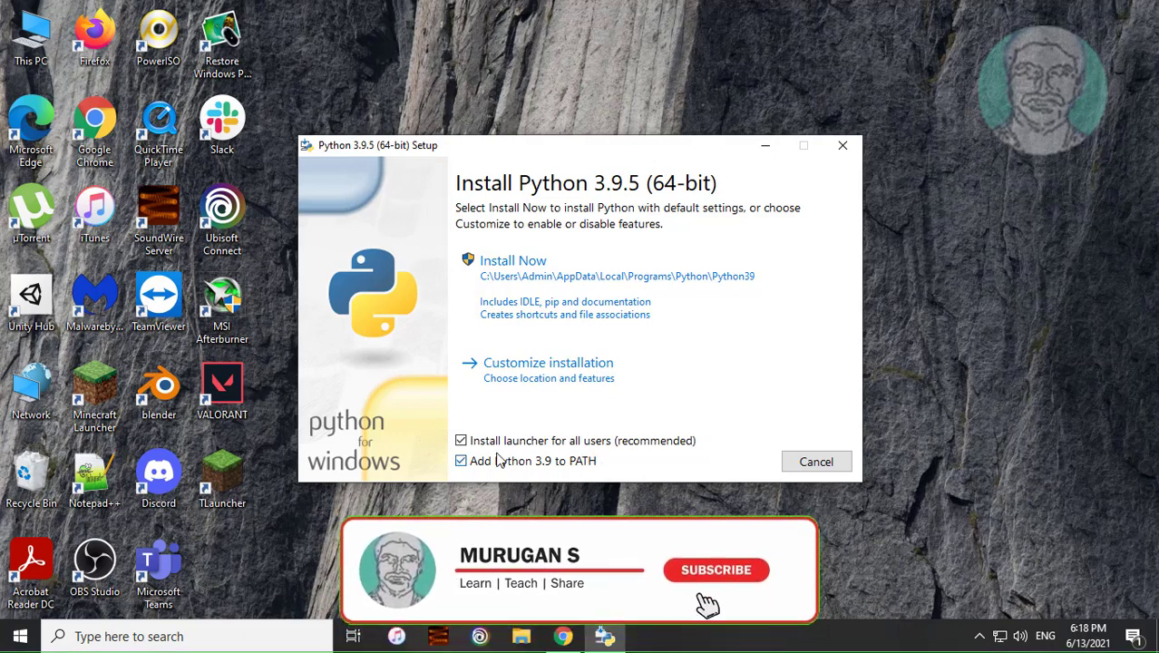
{"action": "left_click", "coordinate": [620, 276]}
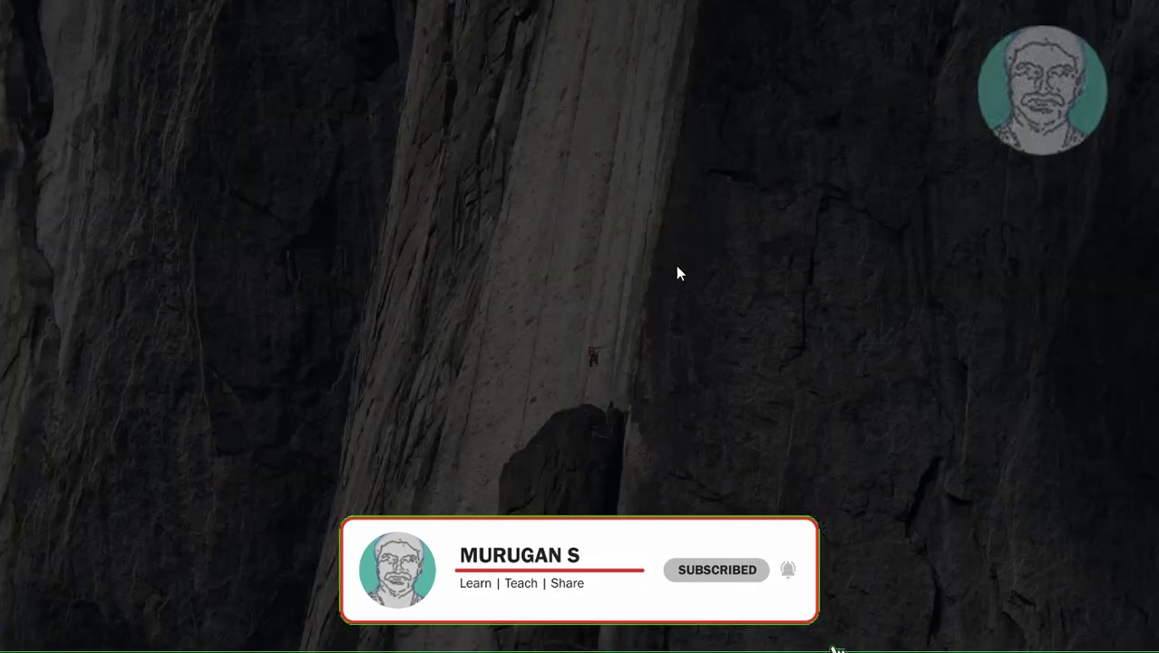
{"action": "left_click", "coordinate": [524, 443]}
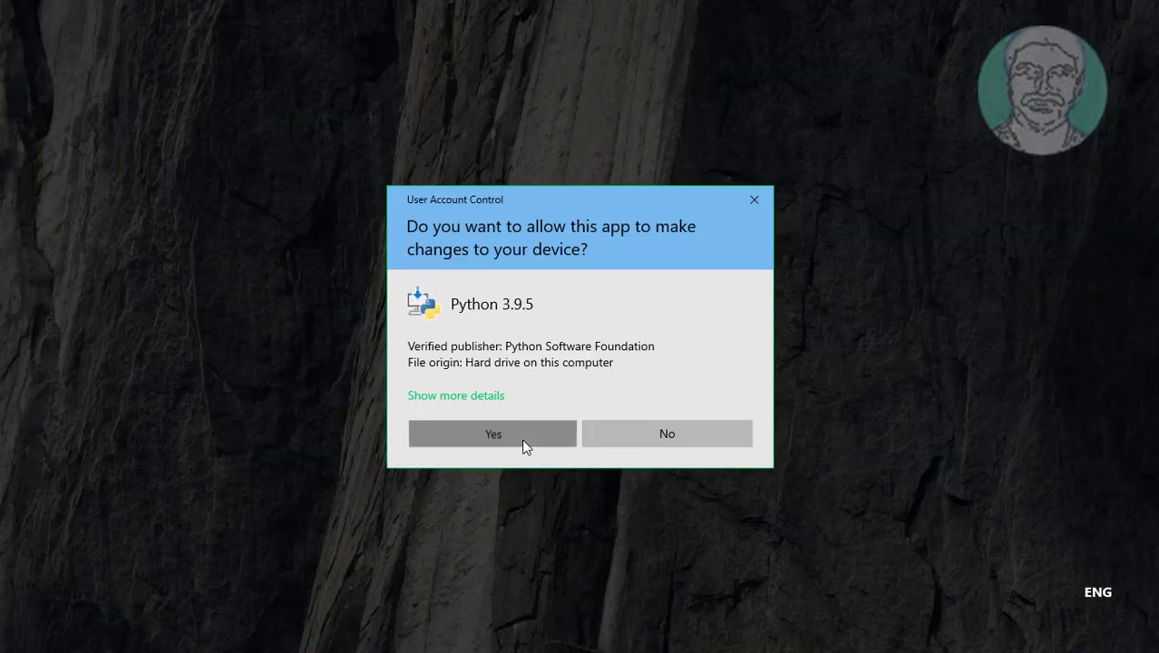